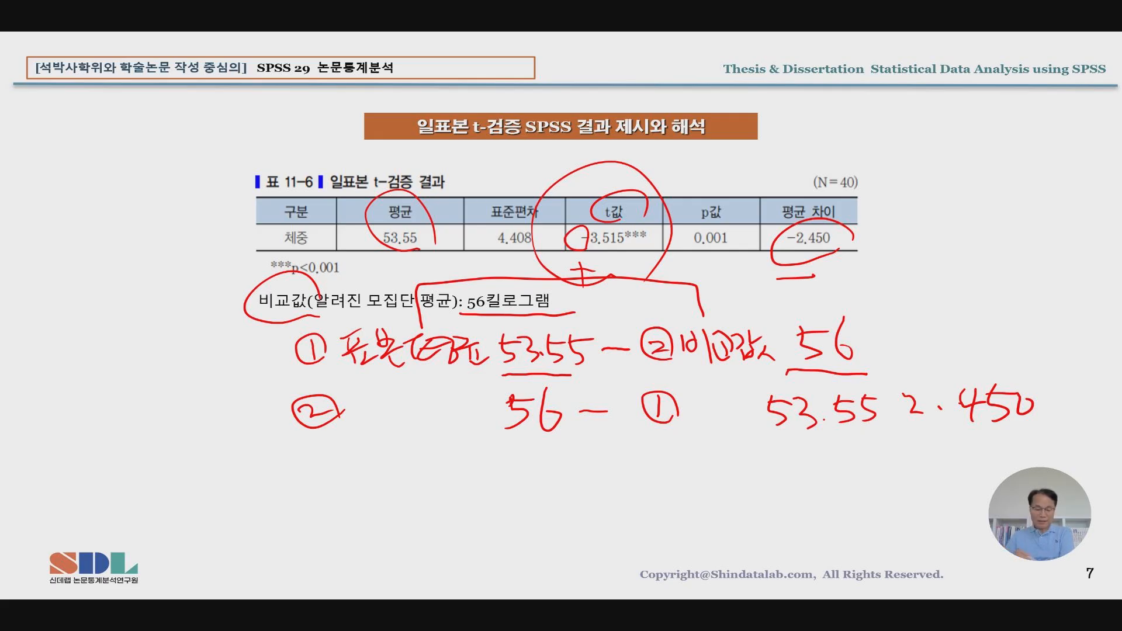
drag(206, 282, 354, 284)
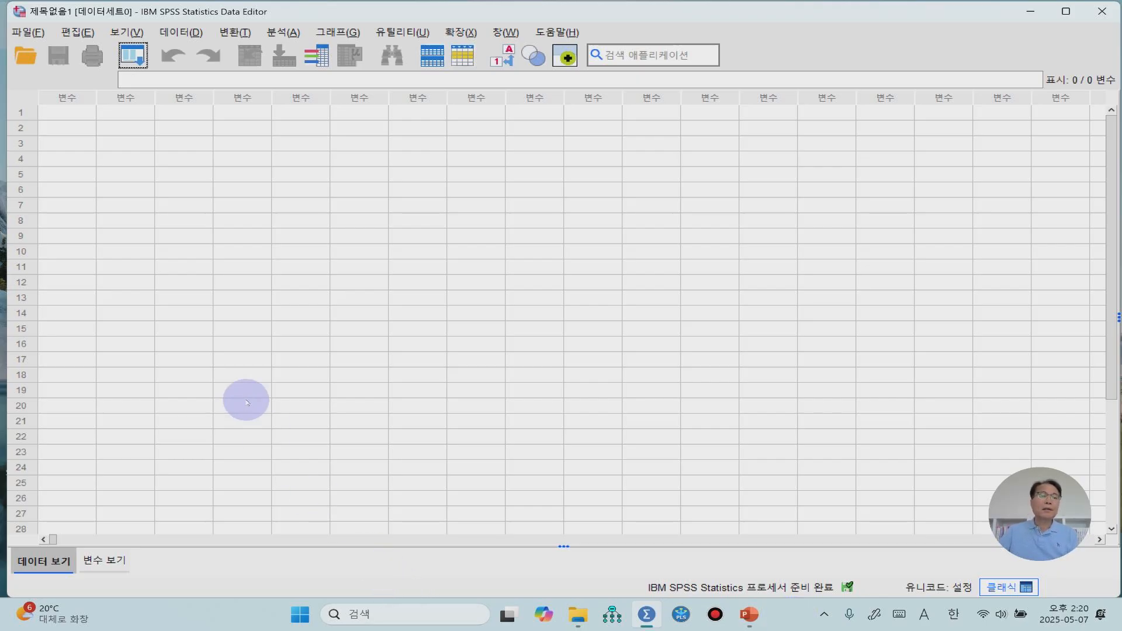
Open the data file 제11장 일표본 데이터.sav from the SPSS 분석 데이터 folder
click(37, 34)
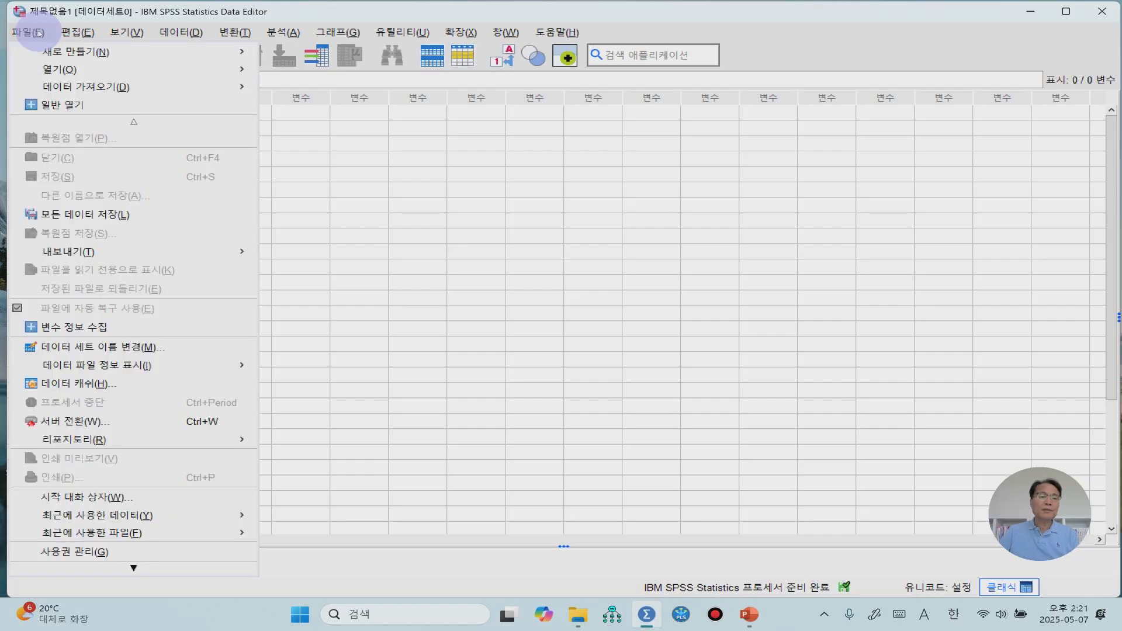
mouse_move(61, 73)
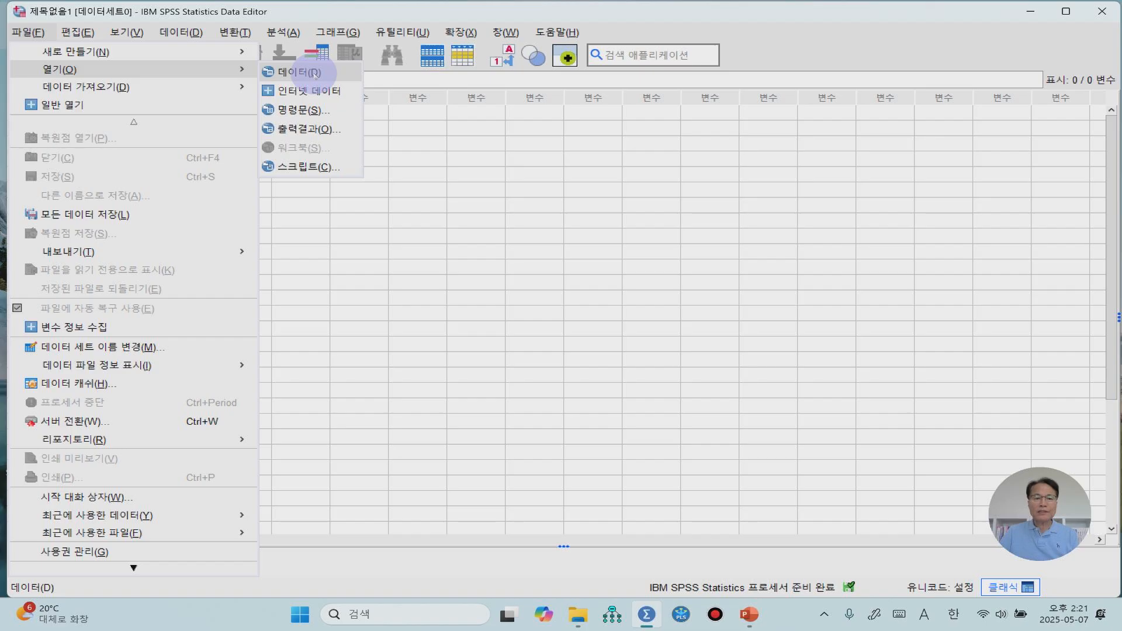
click(315, 74)
click(576, 290)
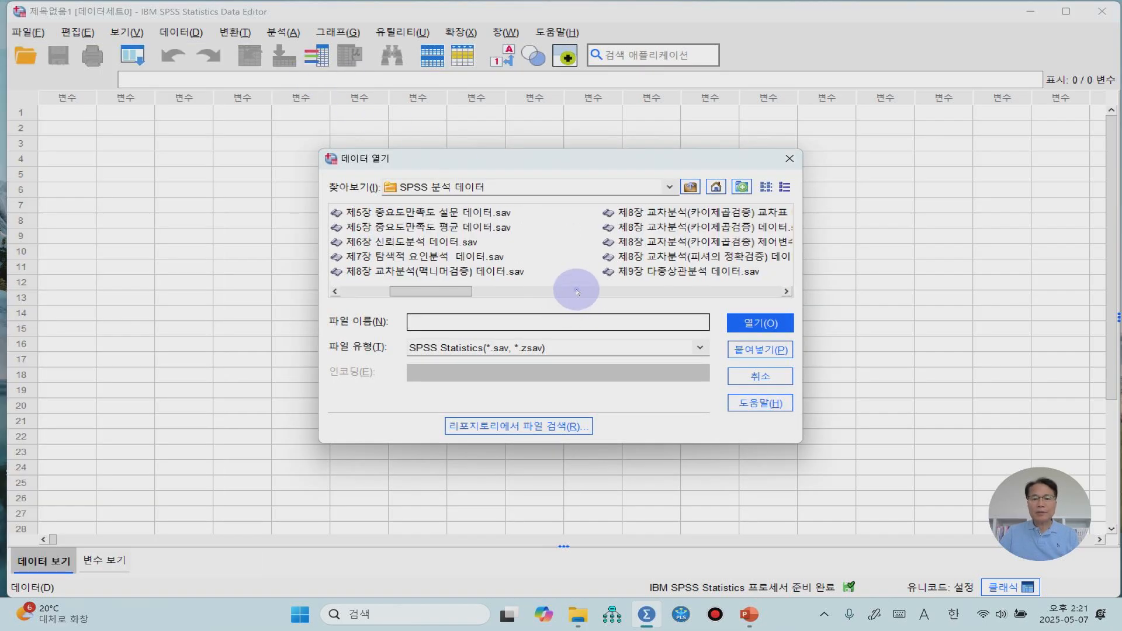
drag(443, 292, 535, 295)
click(675, 215)
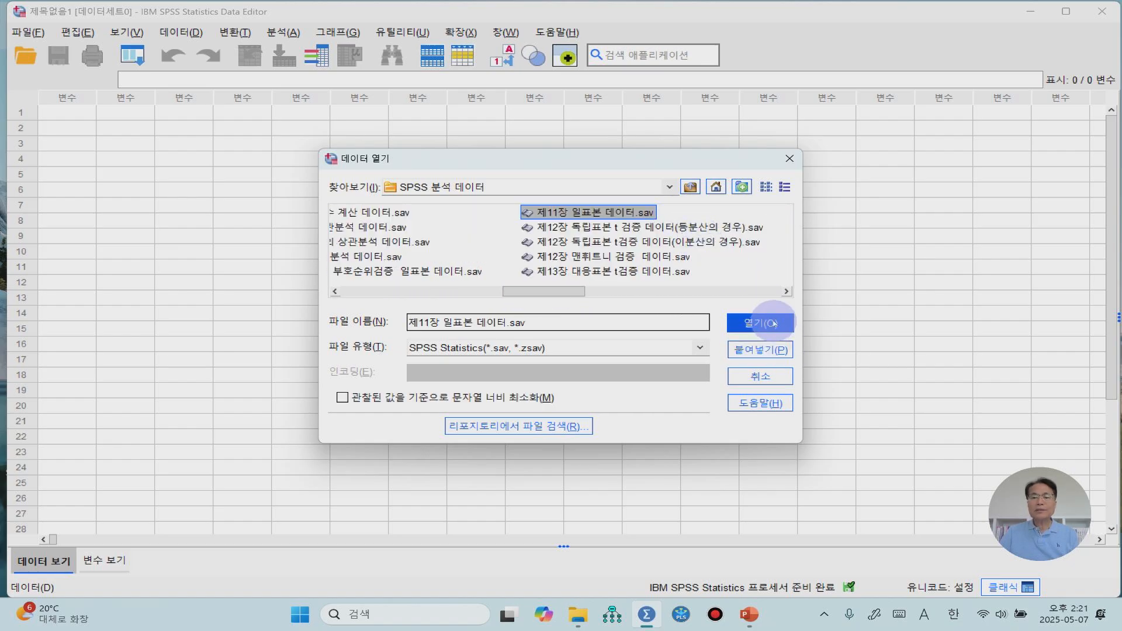
click(771, 324)
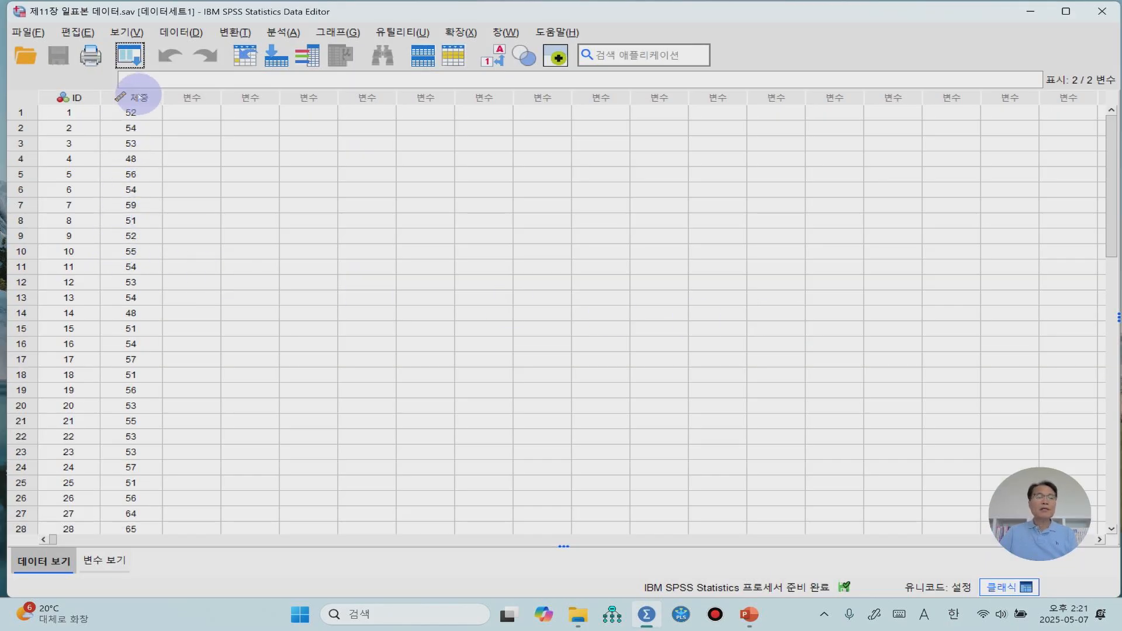
Review the 체중 column's values and set 체중 as the variable of a Descriptives (기술통계) analysis
click(139, 97)
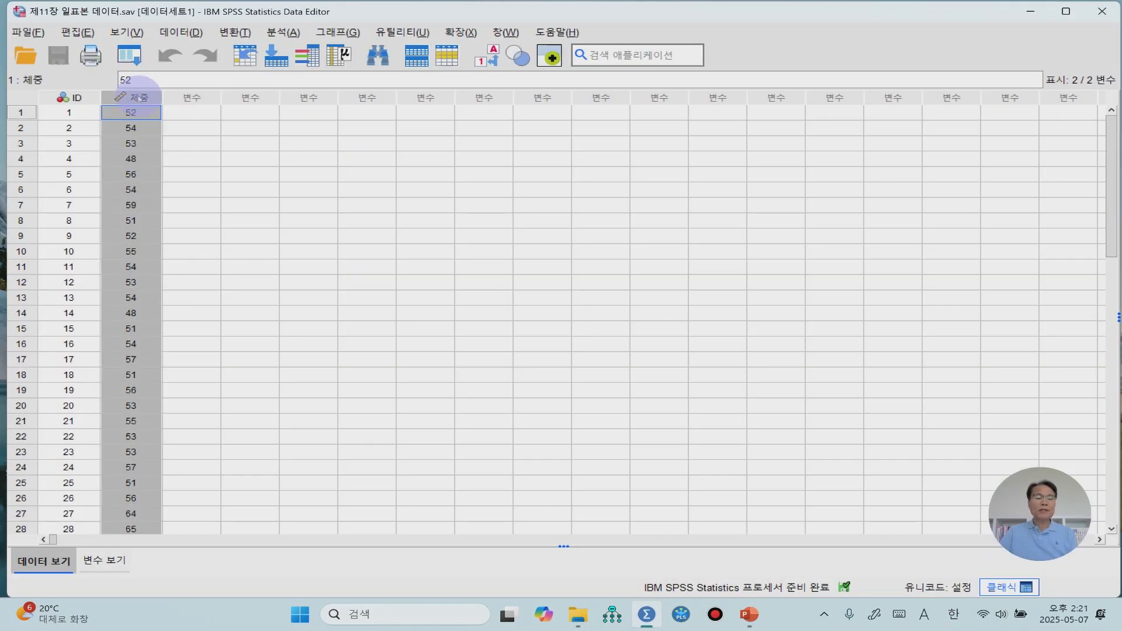
scroll(235, 252, down, 6)
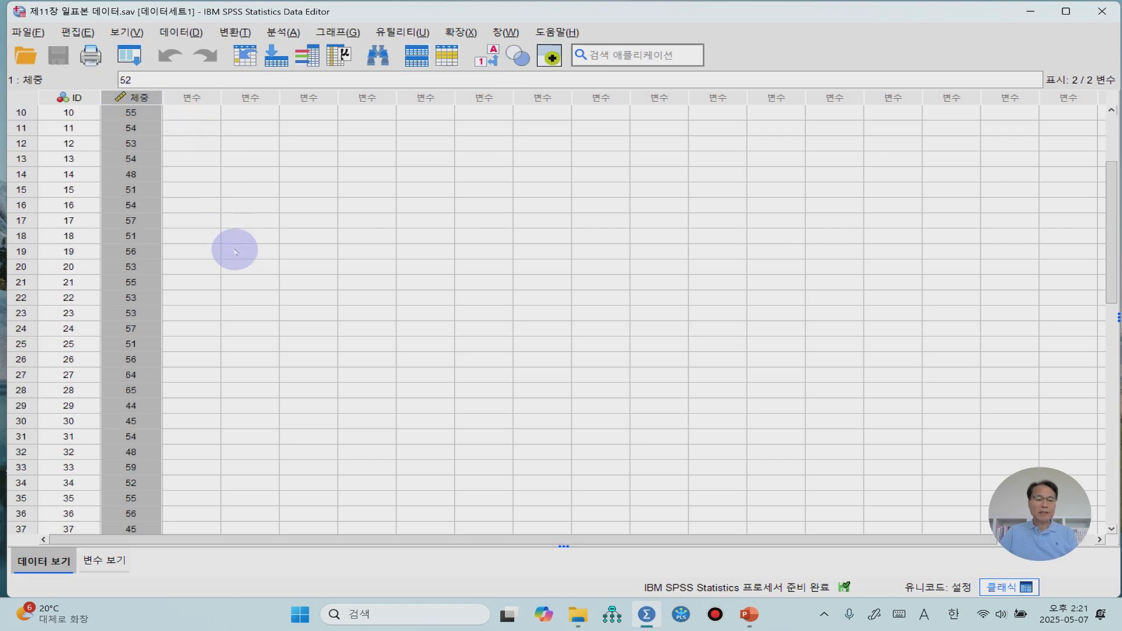
scroll(235, 251, up, 6)
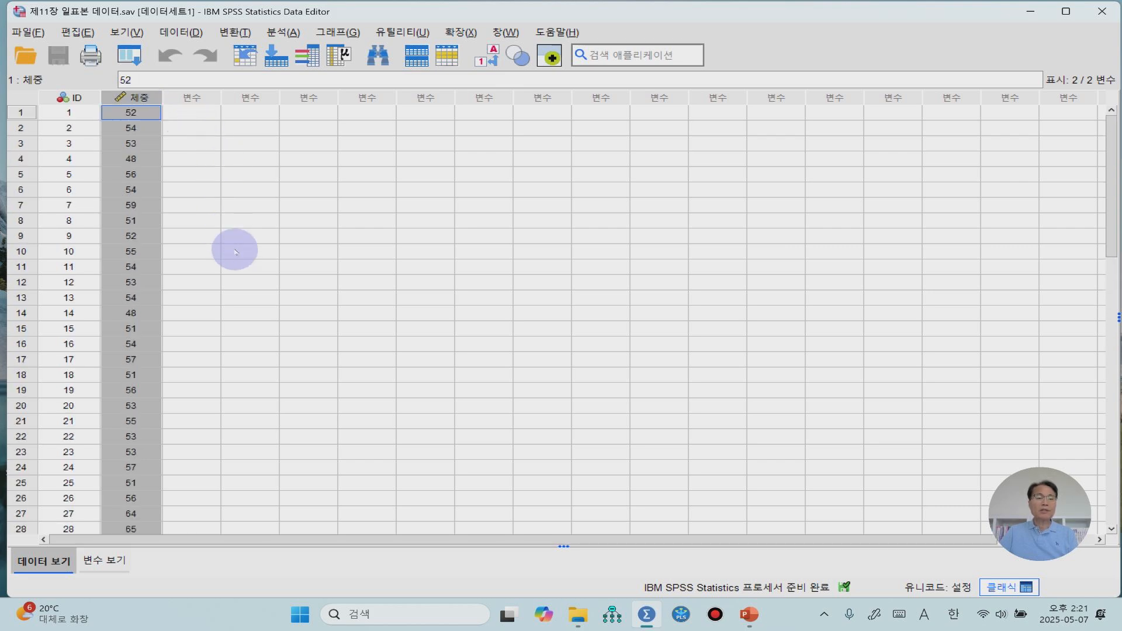
click(227, 175)
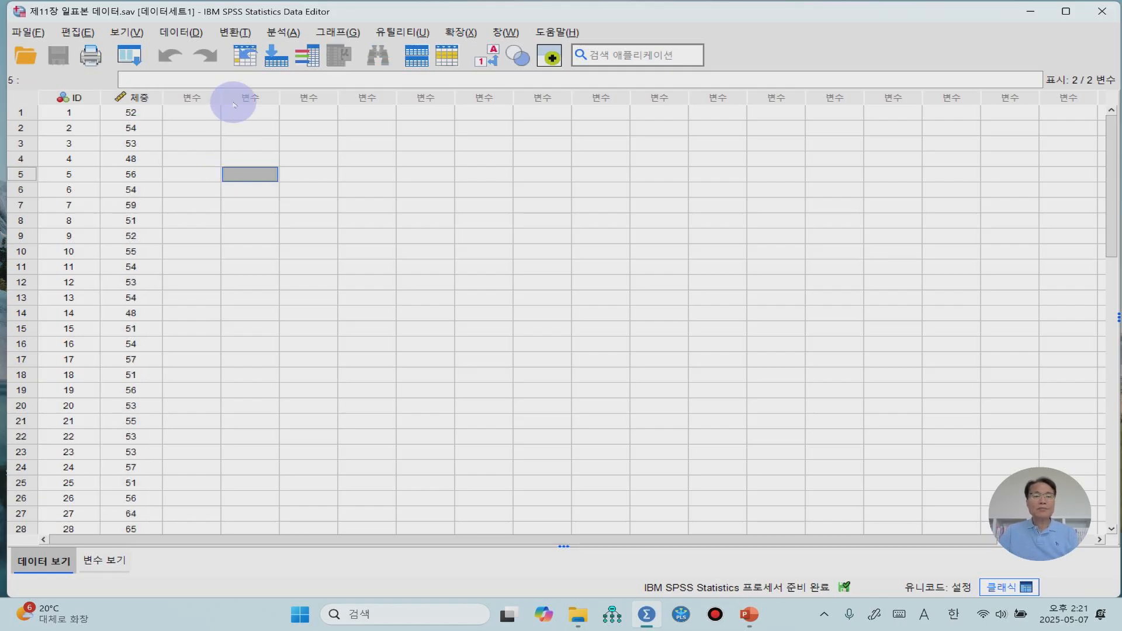
click(284, 33)
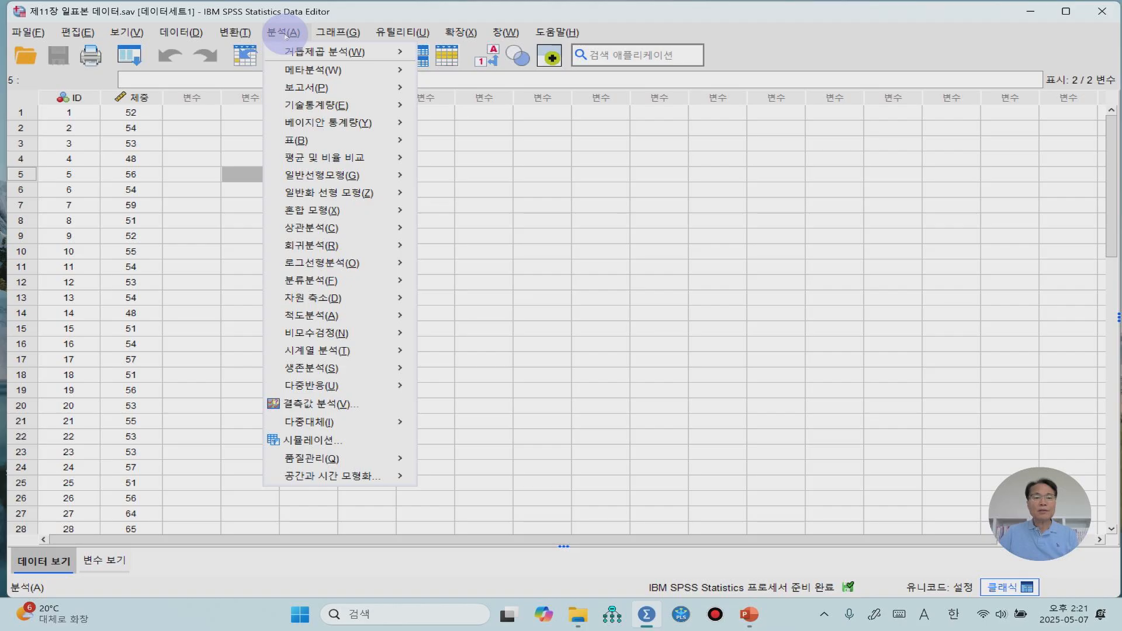
mouse_move(315, 106)
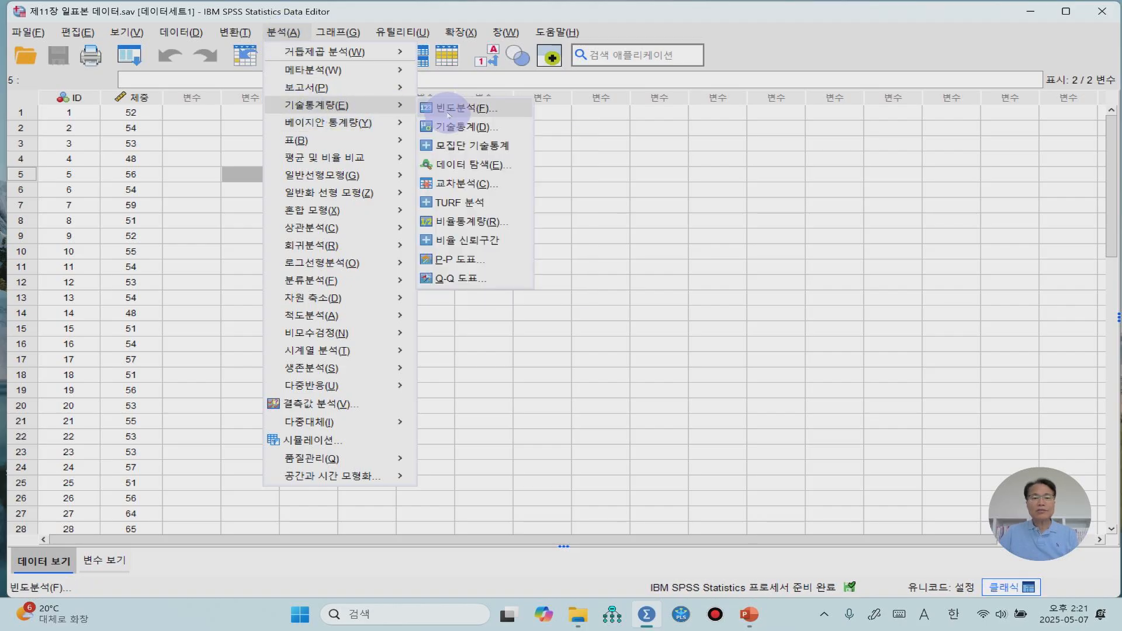
click(452, 127)
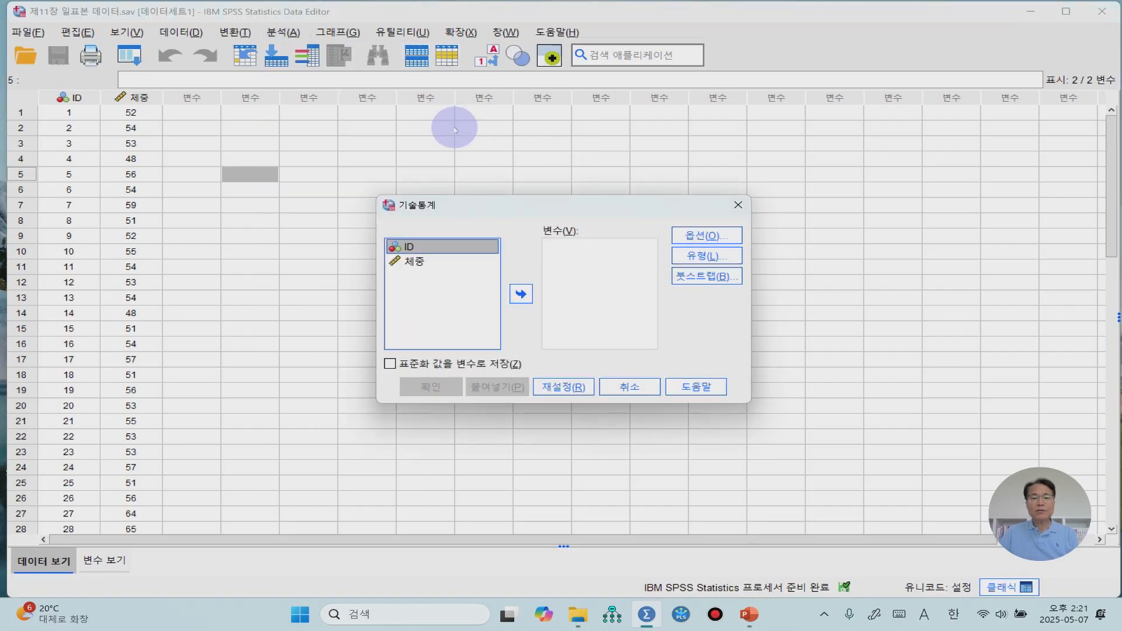
click(417, 262)
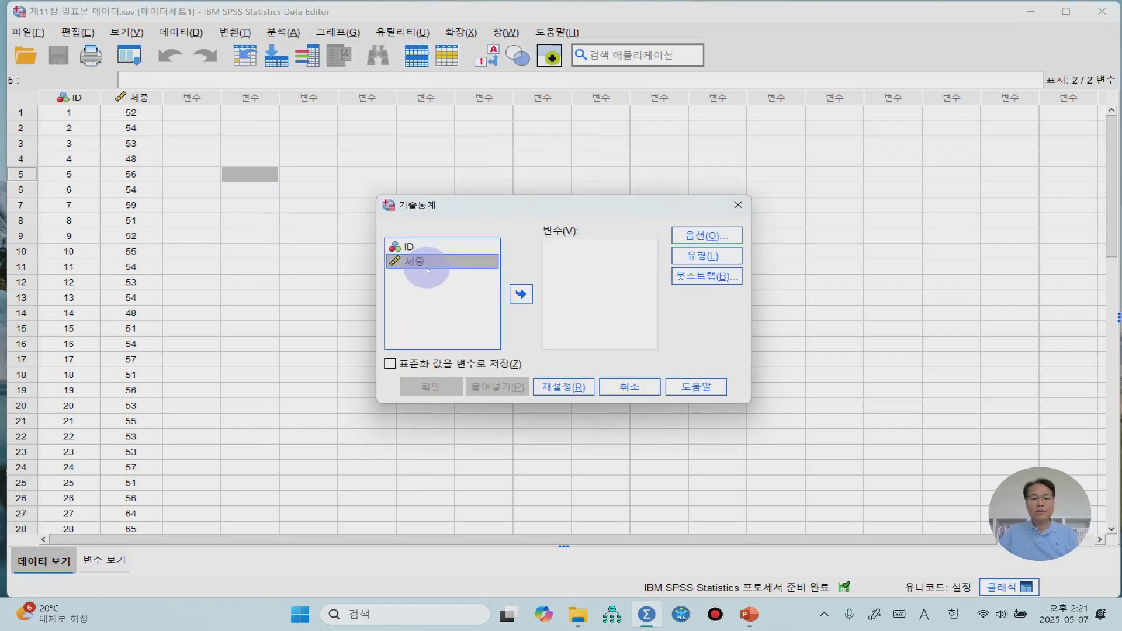
click(521, 294)
Limit the descriptive statistics to kurtosis (첨도) and skewness (왜도), clearing mean, standard deviation, minimum and maximum, and run the analysis
click(681, 239)
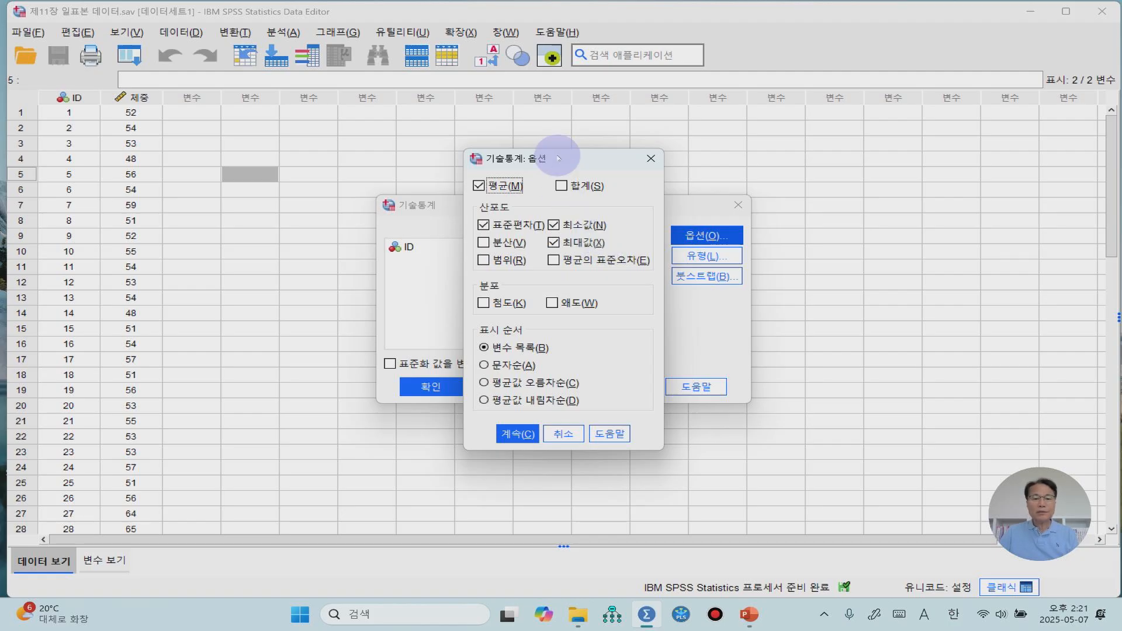
click(479, 185)
click(483, 225)
click(554, 226)
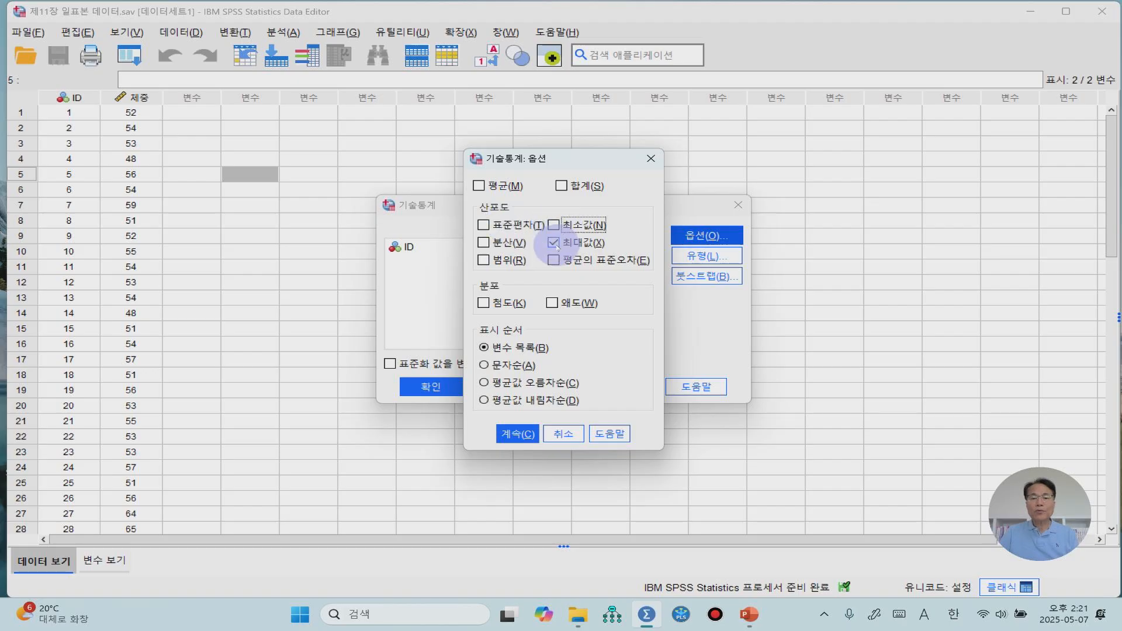
click(555, 243)
click(483, 303)
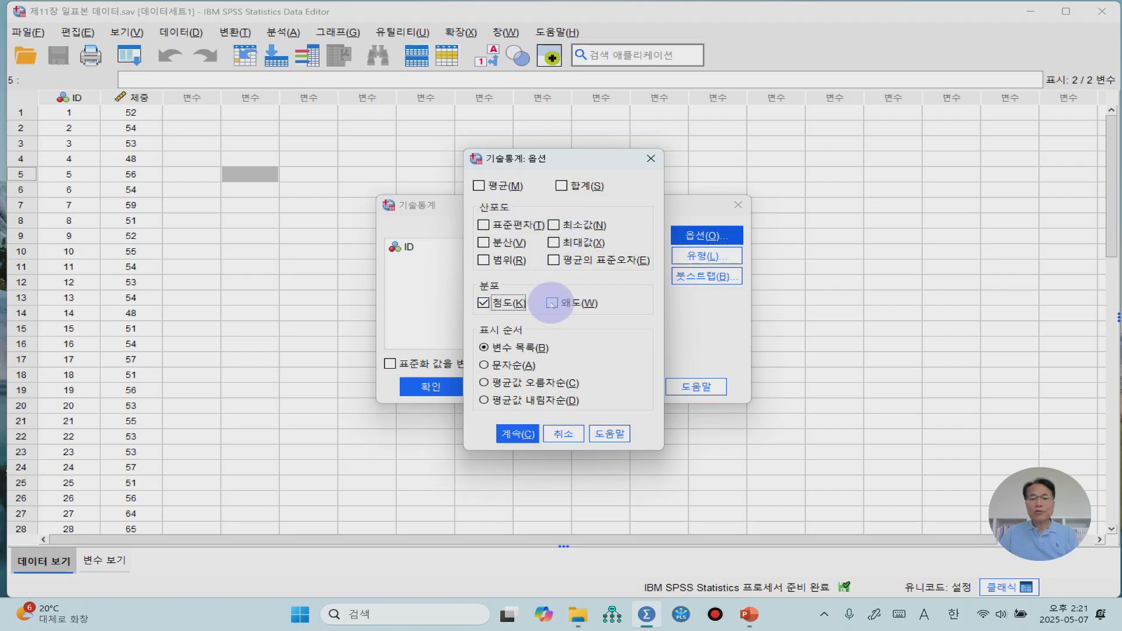
click(553, 303)
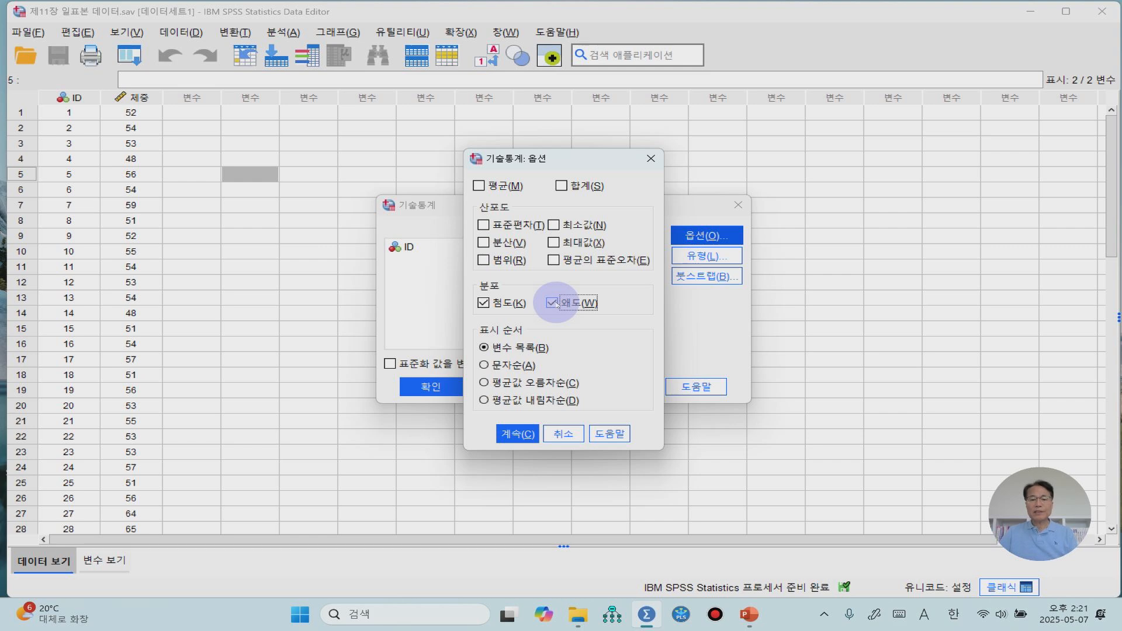
click(514, 435)
click(430, 389)
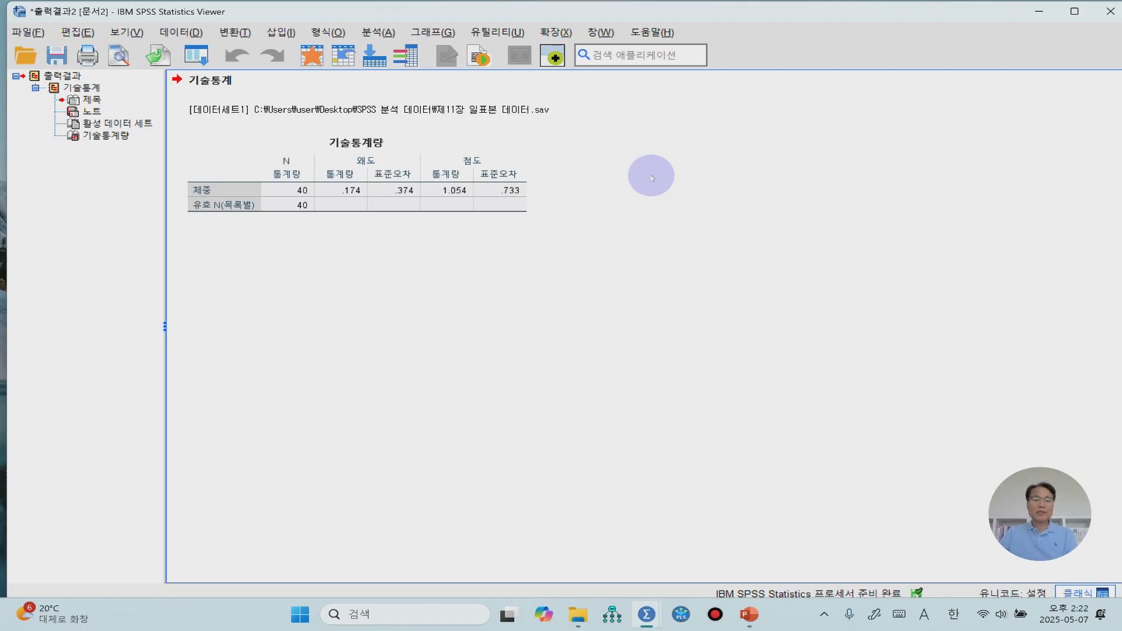
click(494, 197)
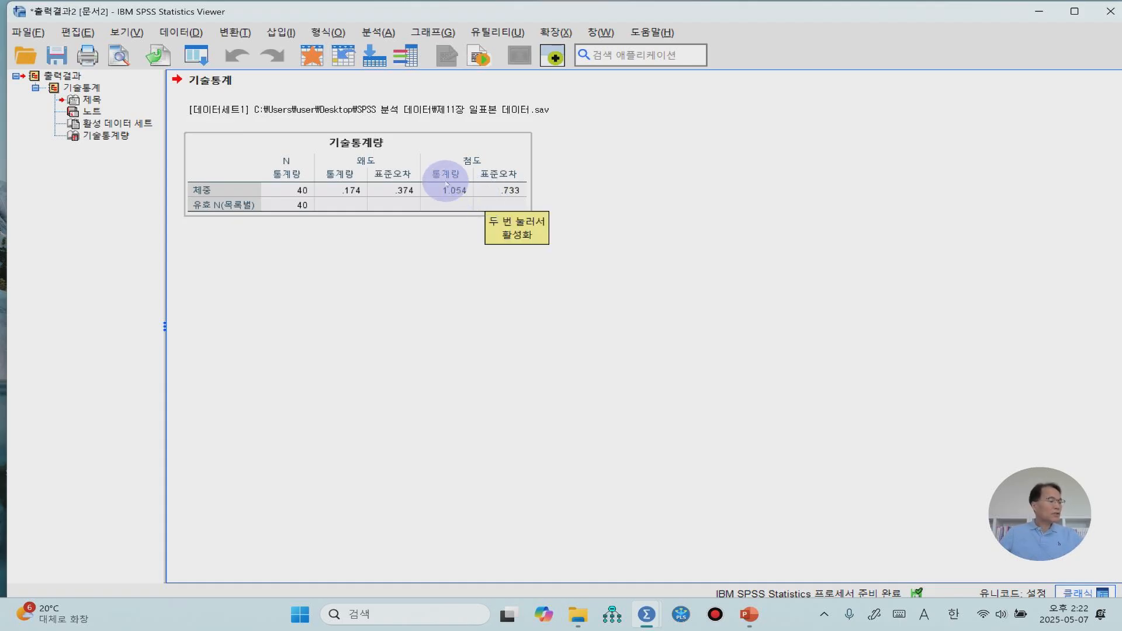
Run the legacy nonparametric one-sample Kolmogorov-Smirnov test on 체중 against the normal distribution and look at its result table
click(380, 32)
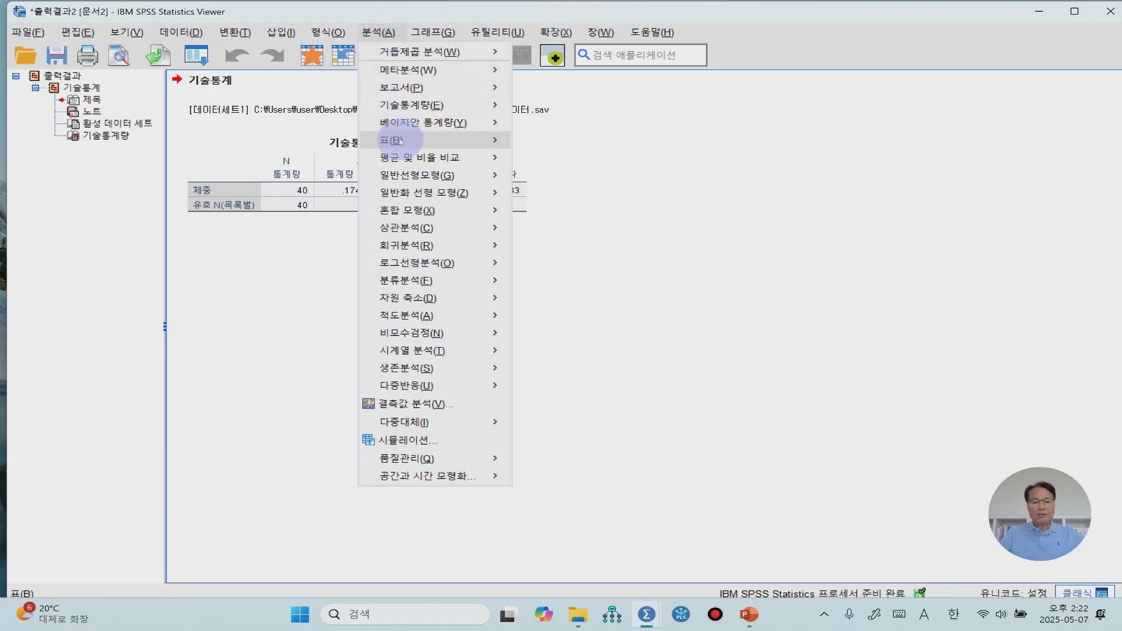
mouse_move(429, 210)
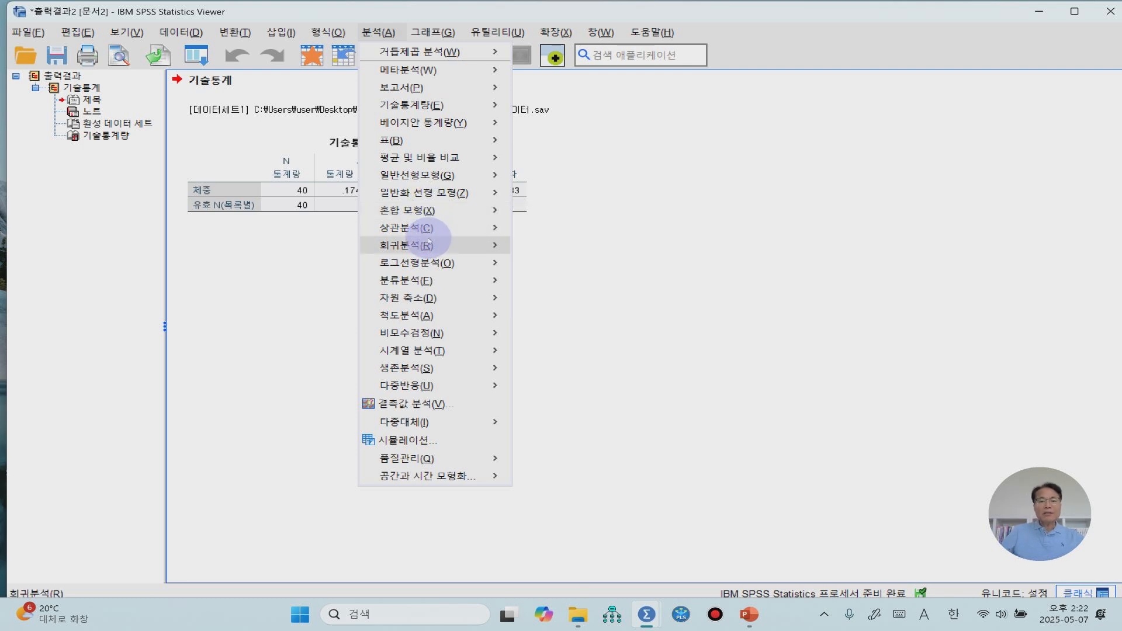
mouse_move(434, 339)
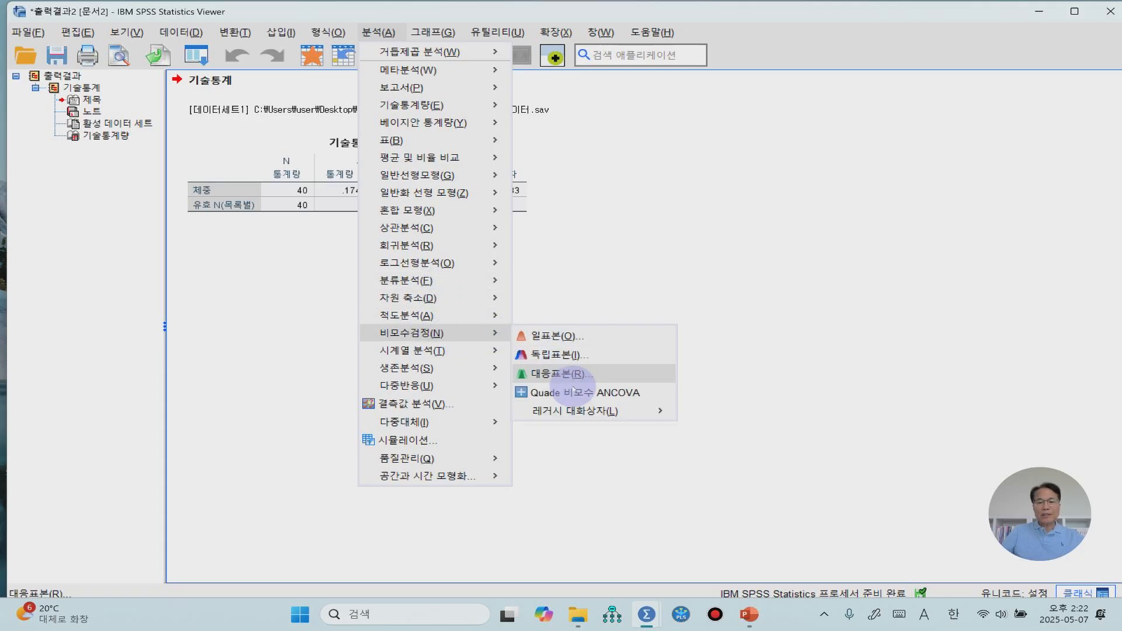
mouse_move(582, 417)
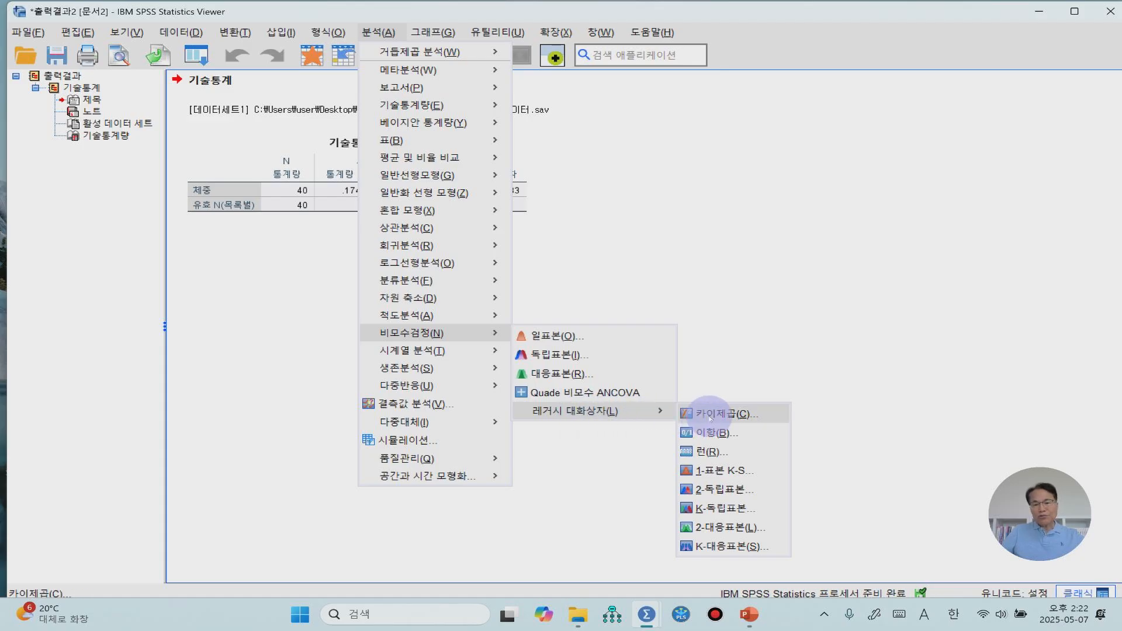
click(721, 470)
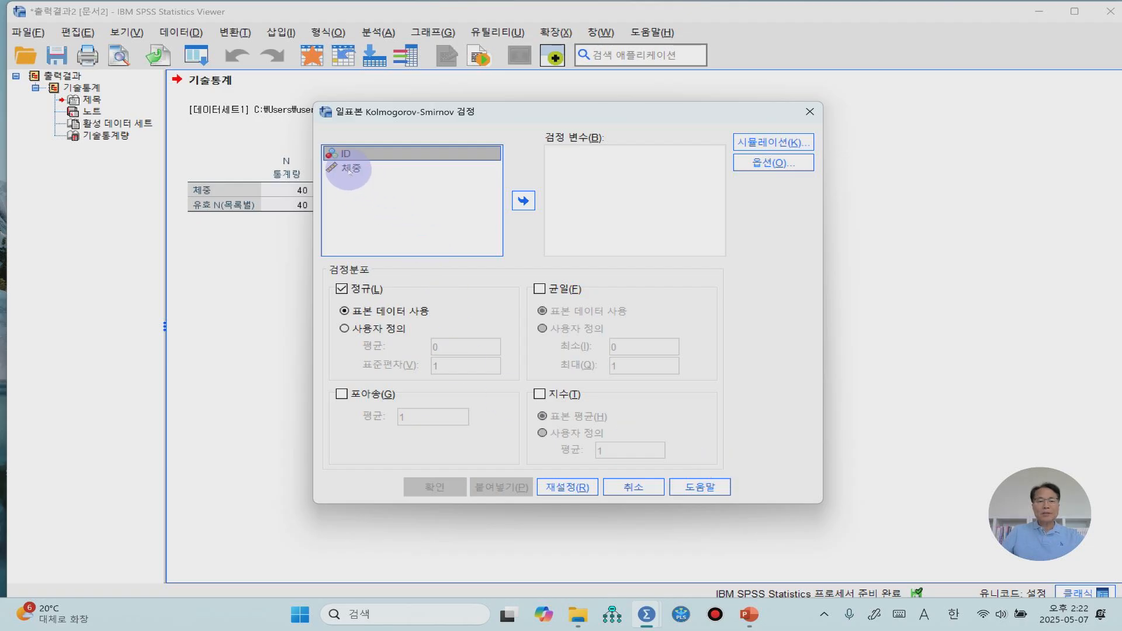
click(350, 170)
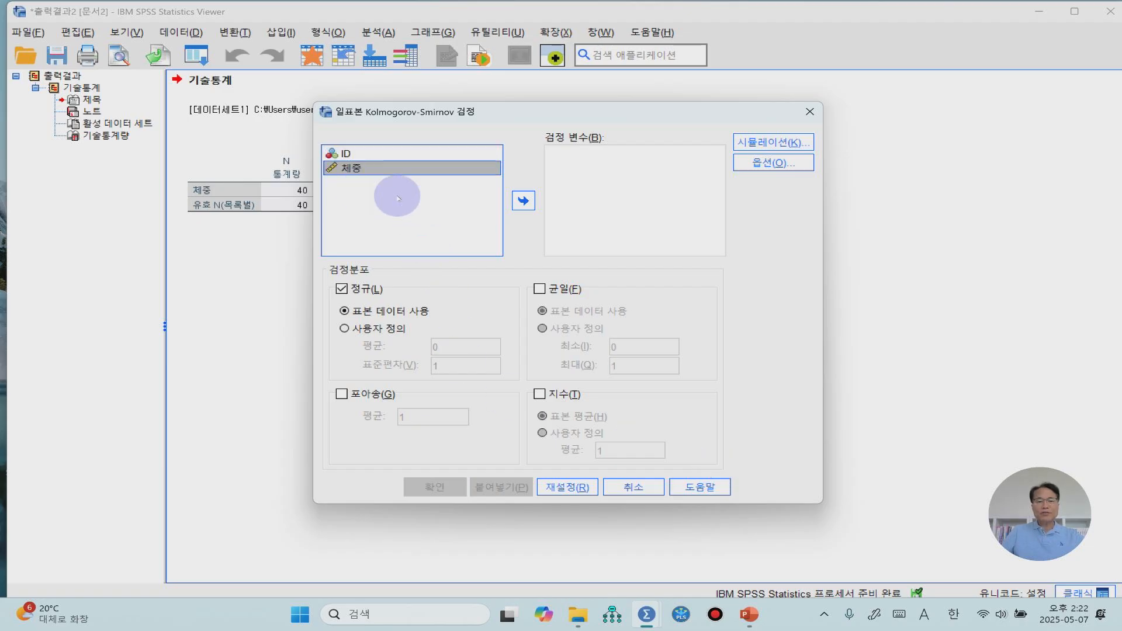
click(523, 202)
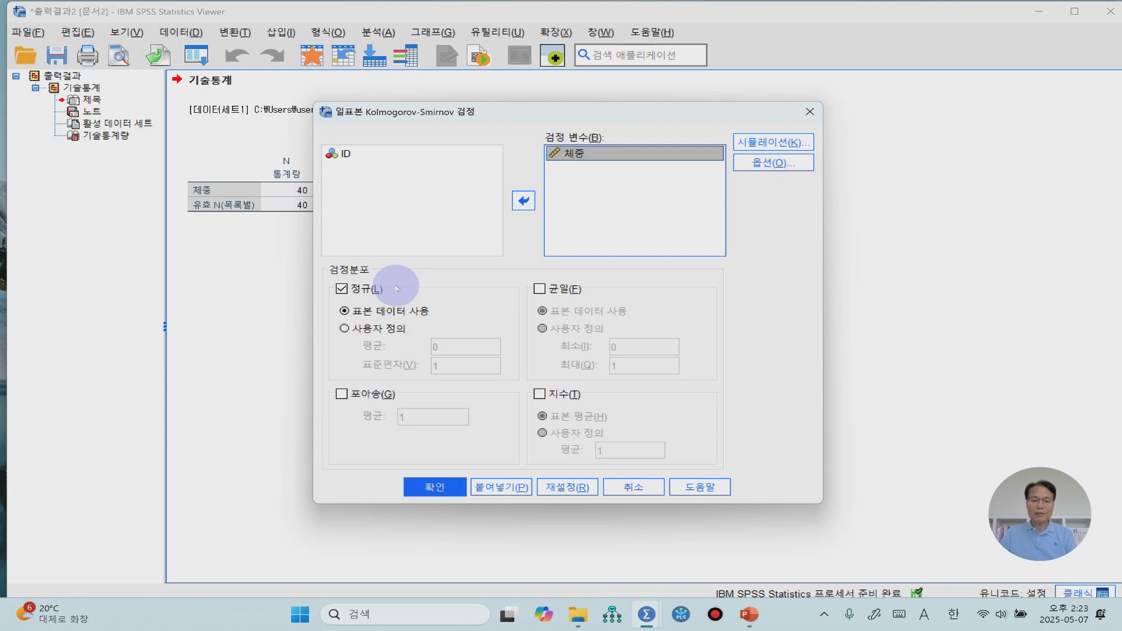
click(436, 486)
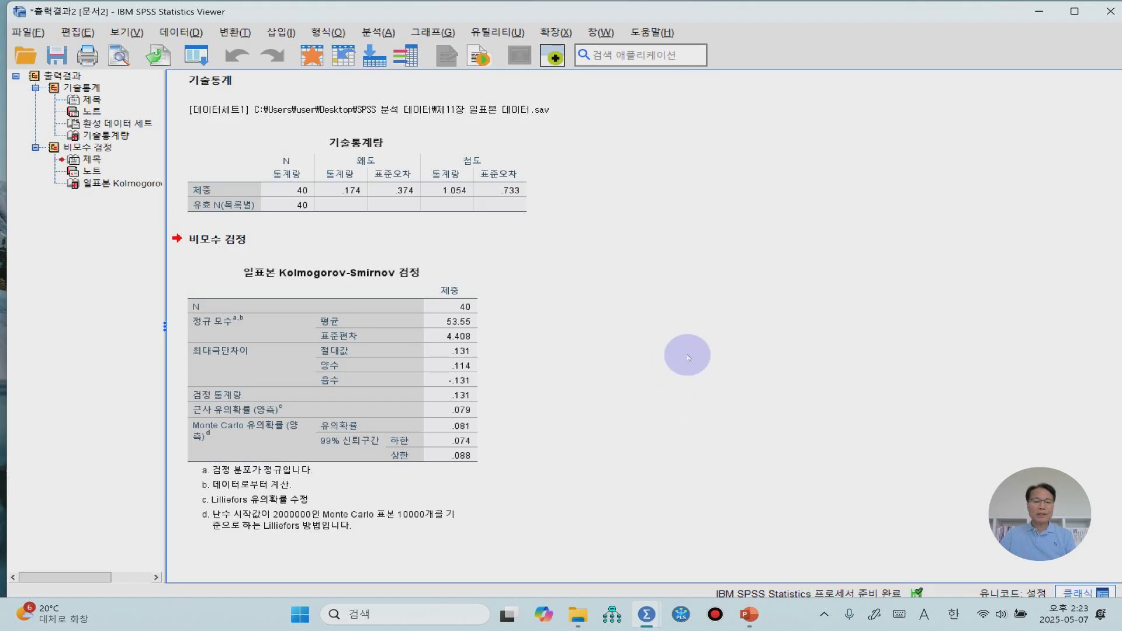
click(481, 396)
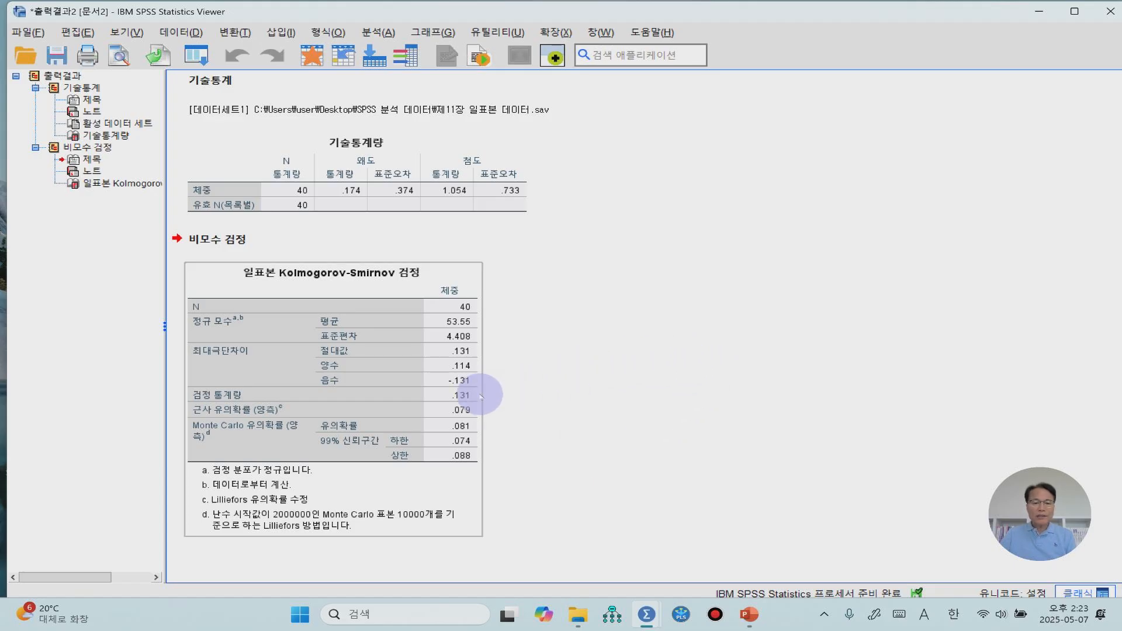
click(498, 391)
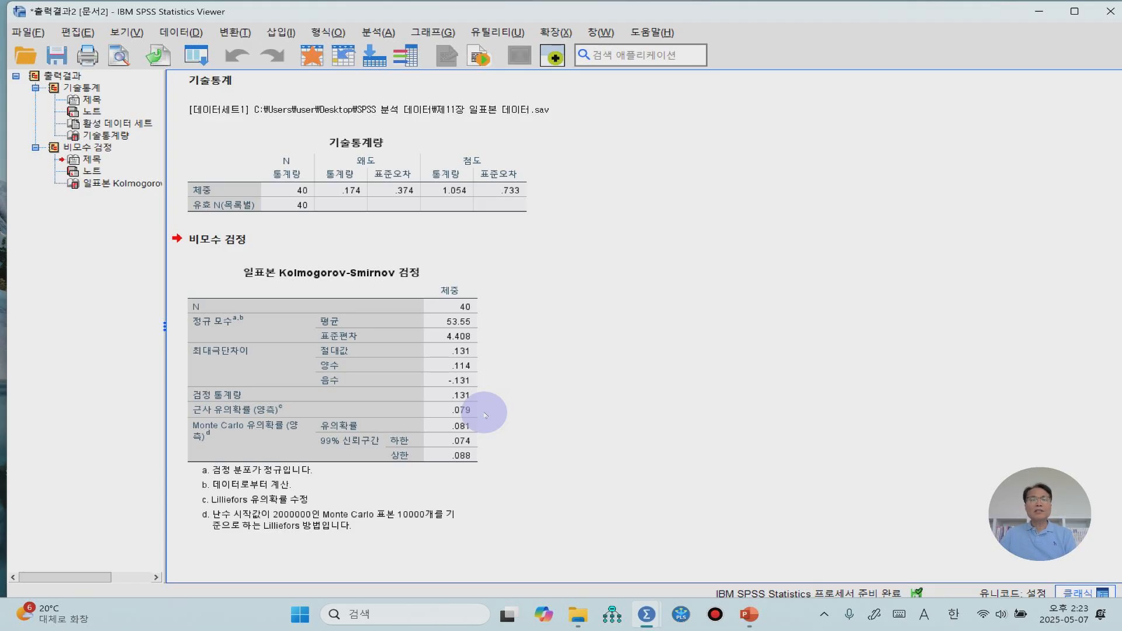
Set up a one-sample T test (일표본 T 검정) with 체중 as the test variable
click(380, 32)
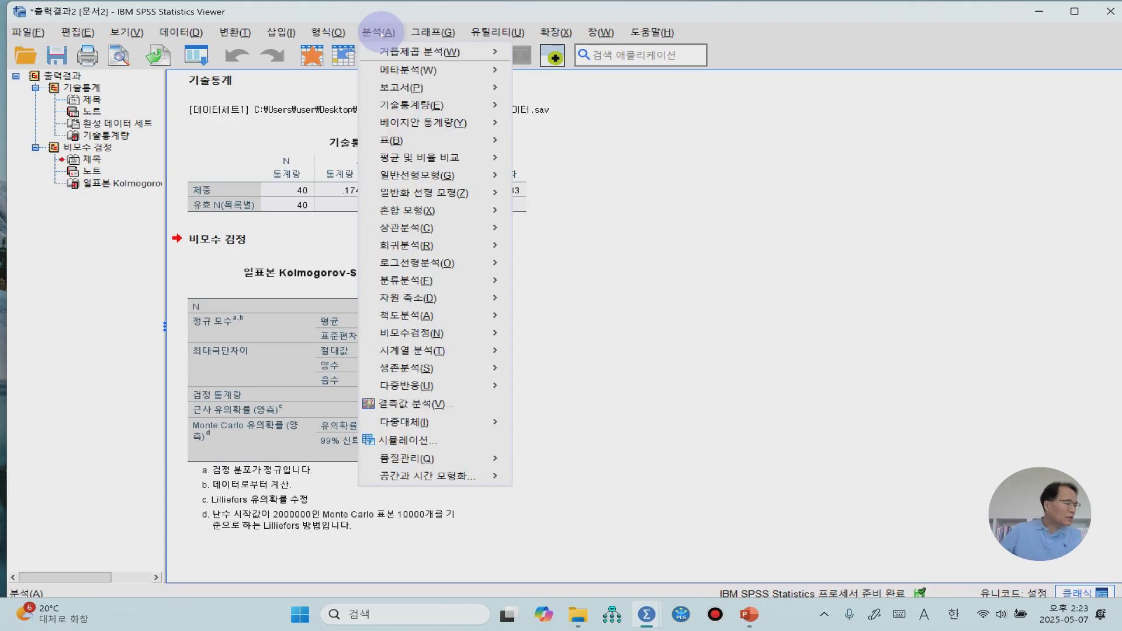
mouse_move(417, 157)
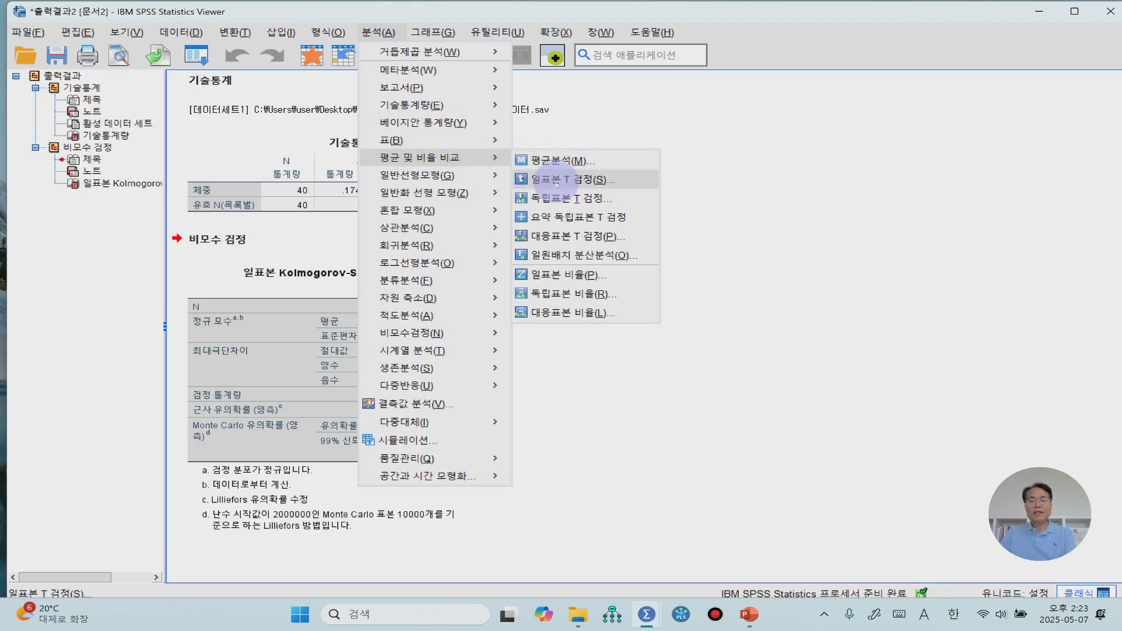
click(557, 185)
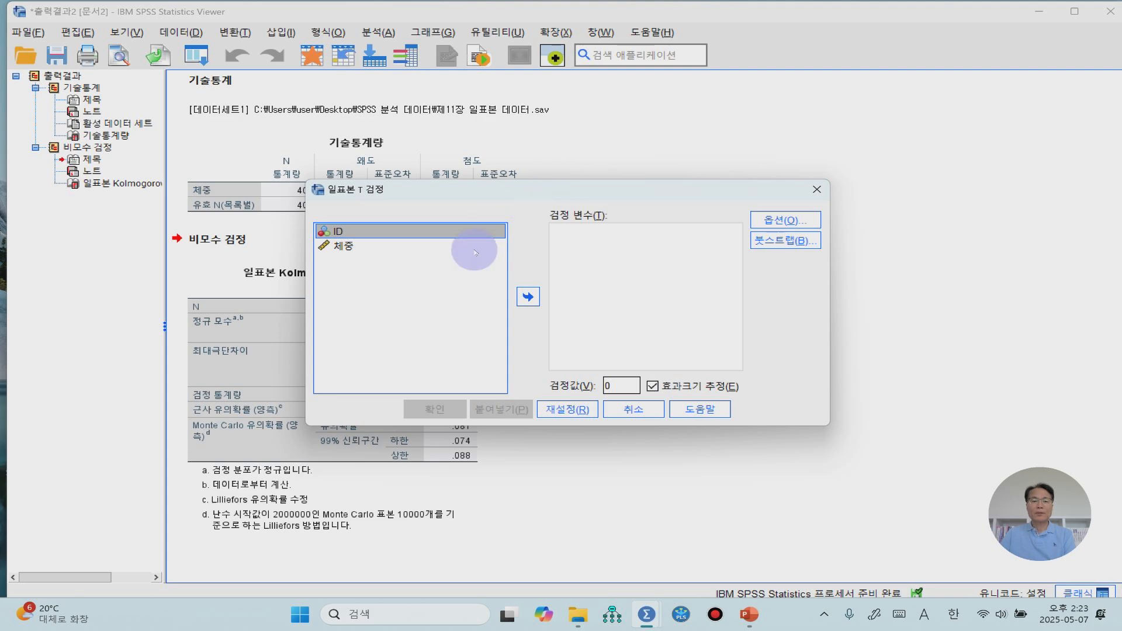
click(351, 249)
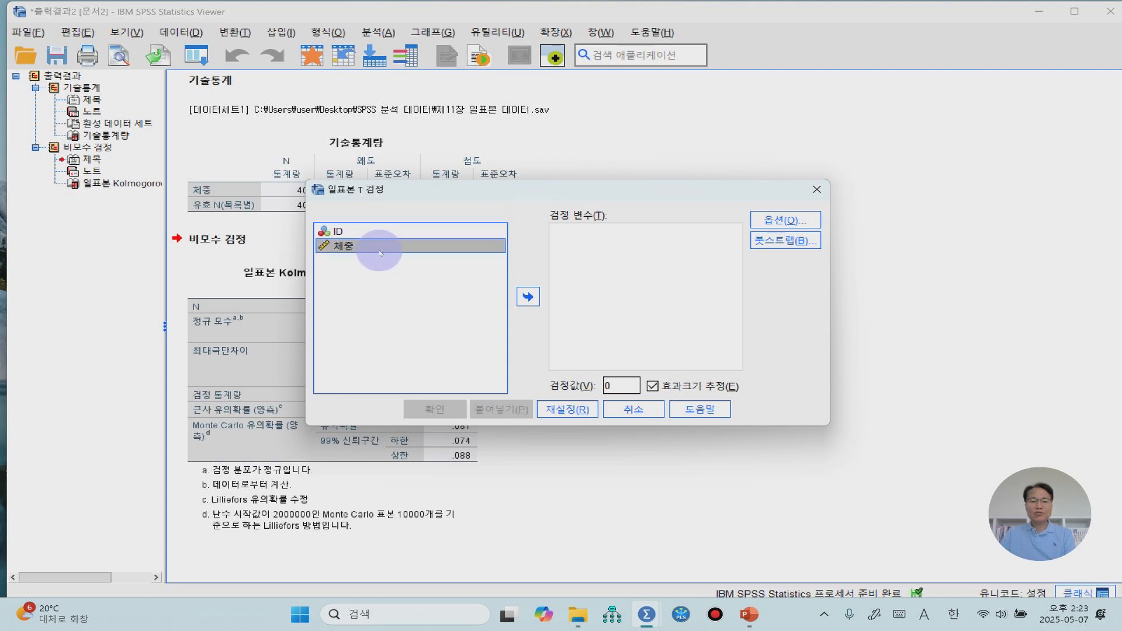
click(529, 297)
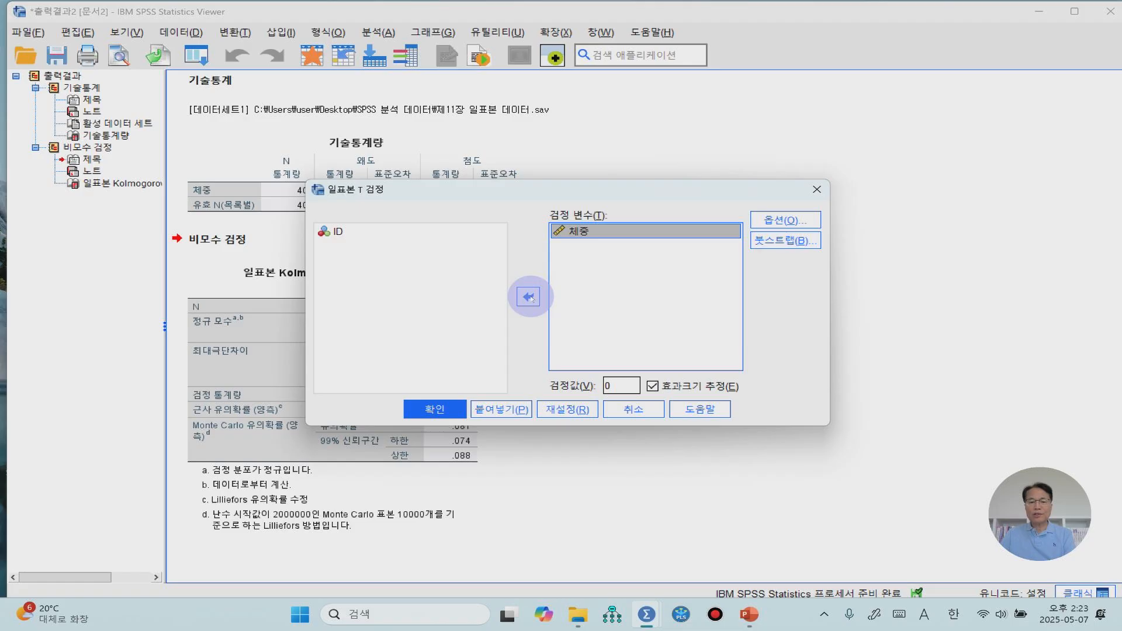
Set the test value to 56, keep the 95% confidence interval, and run the one-sample T test
double_click(617, 388)
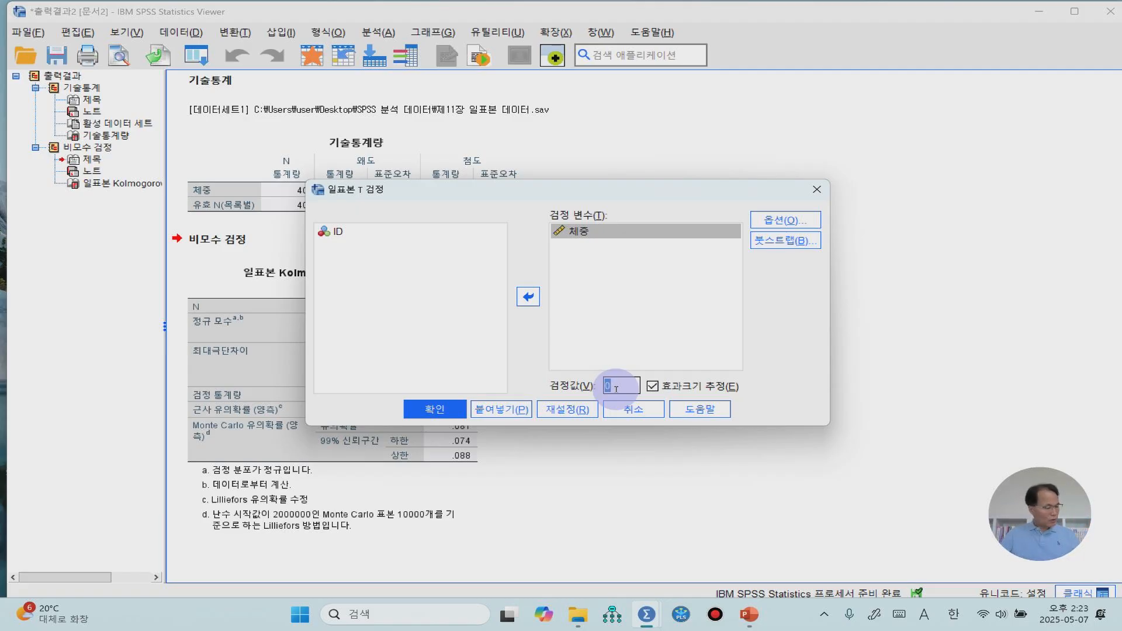
text(56)
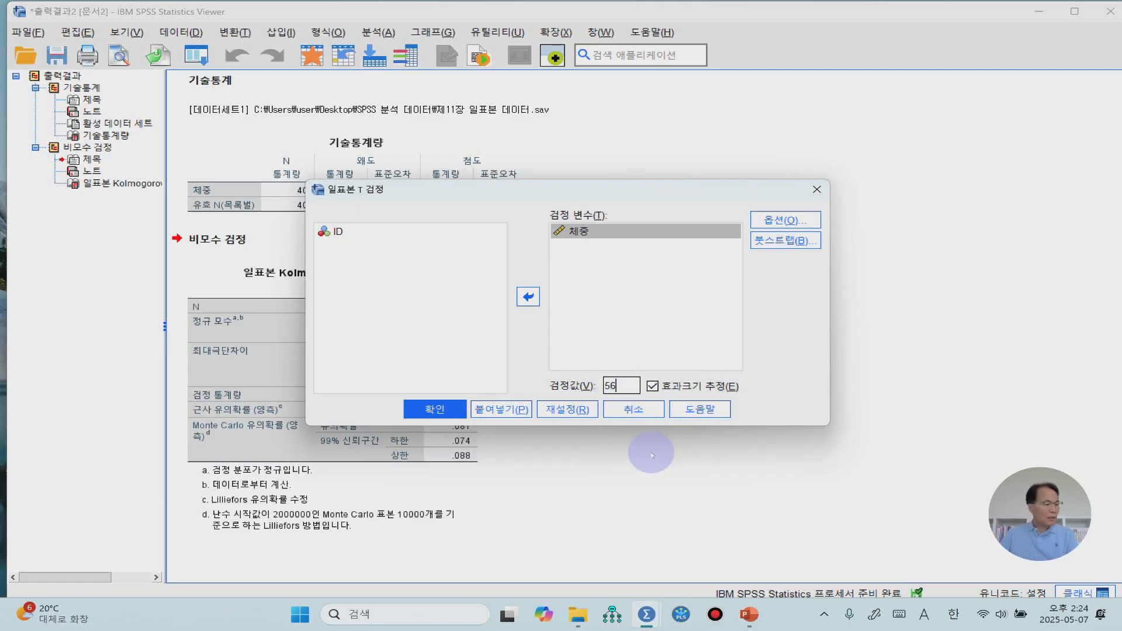
click(768, 220)
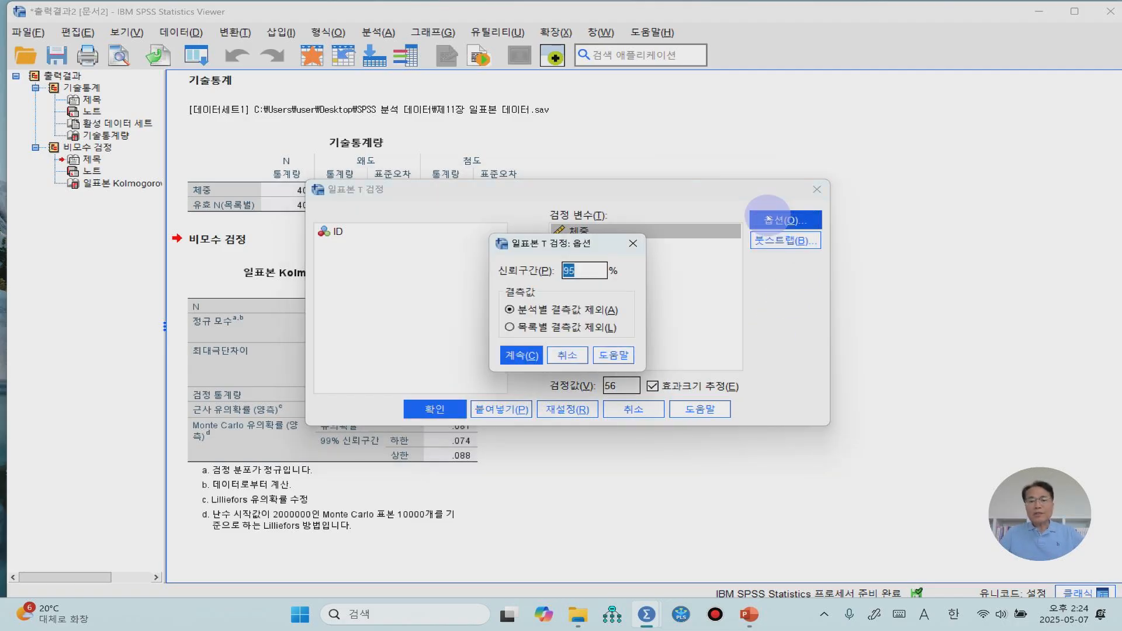
click(516, 354)
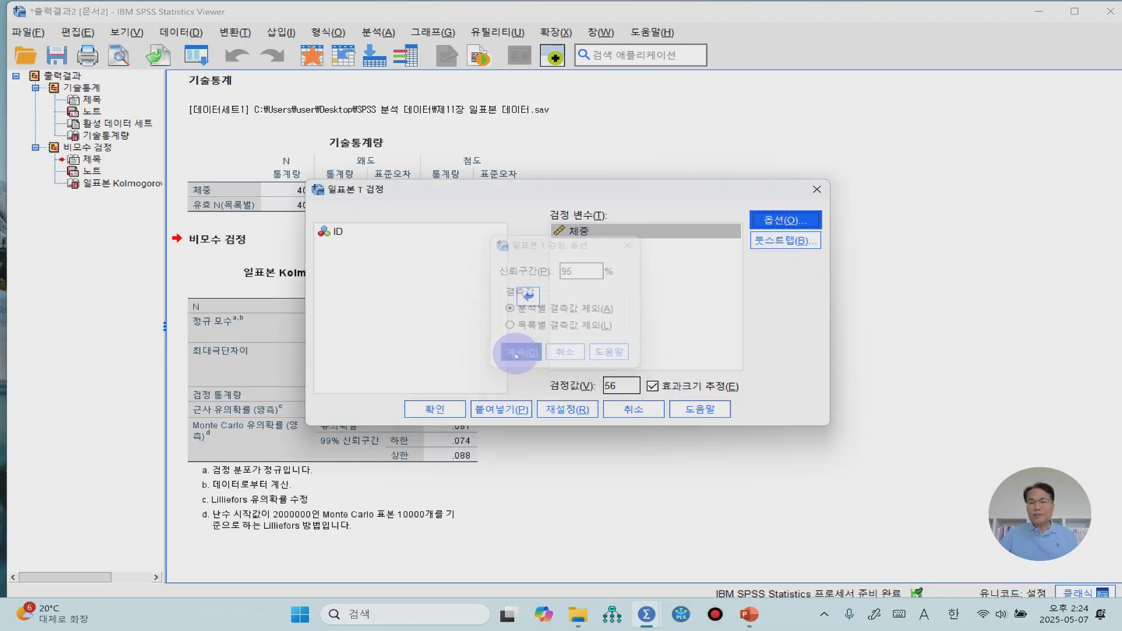
click(453, 409)
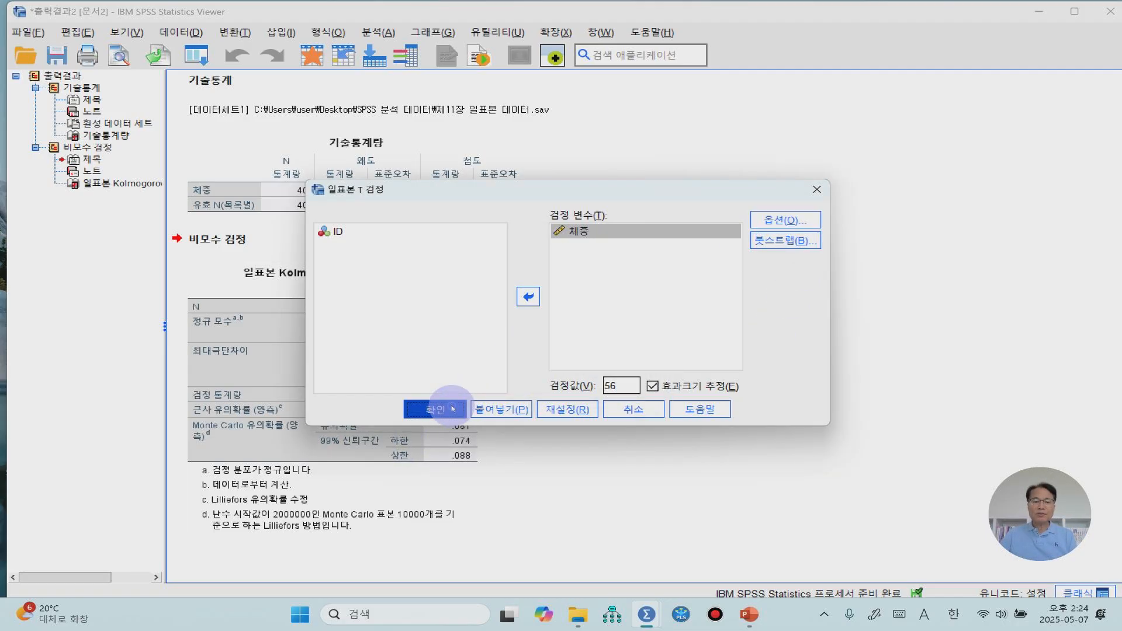
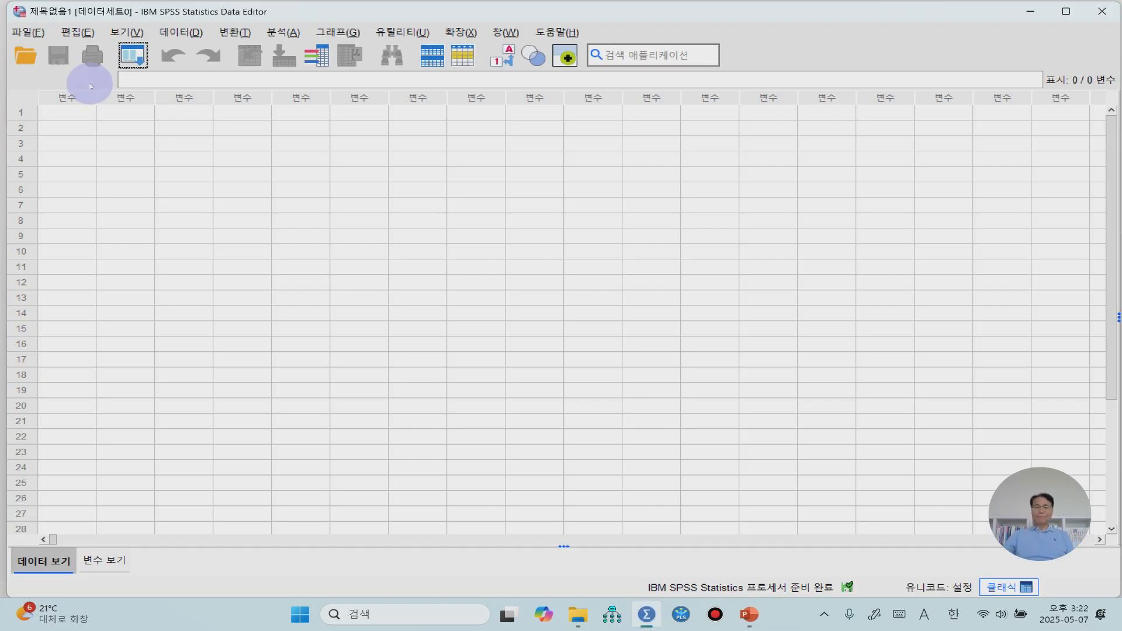
Open the data file 제11장 윌콕슨 부호순위검증 일표본 데이터.sav from the SPSS 분석 데이터 folder
click(31, 32)
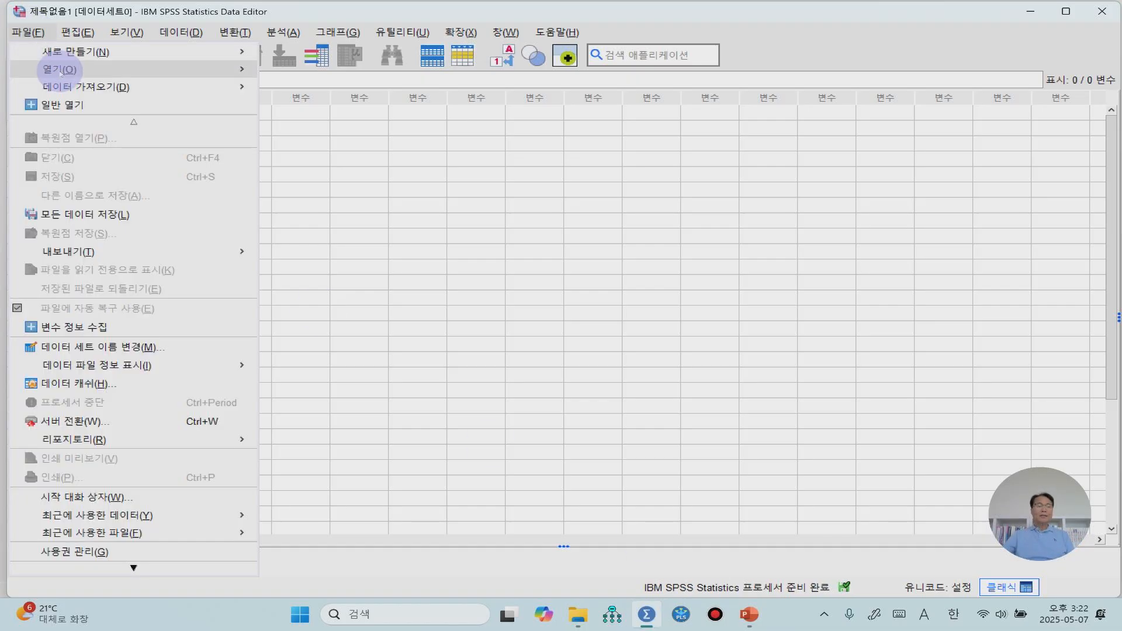
mouse_move(58, 70)
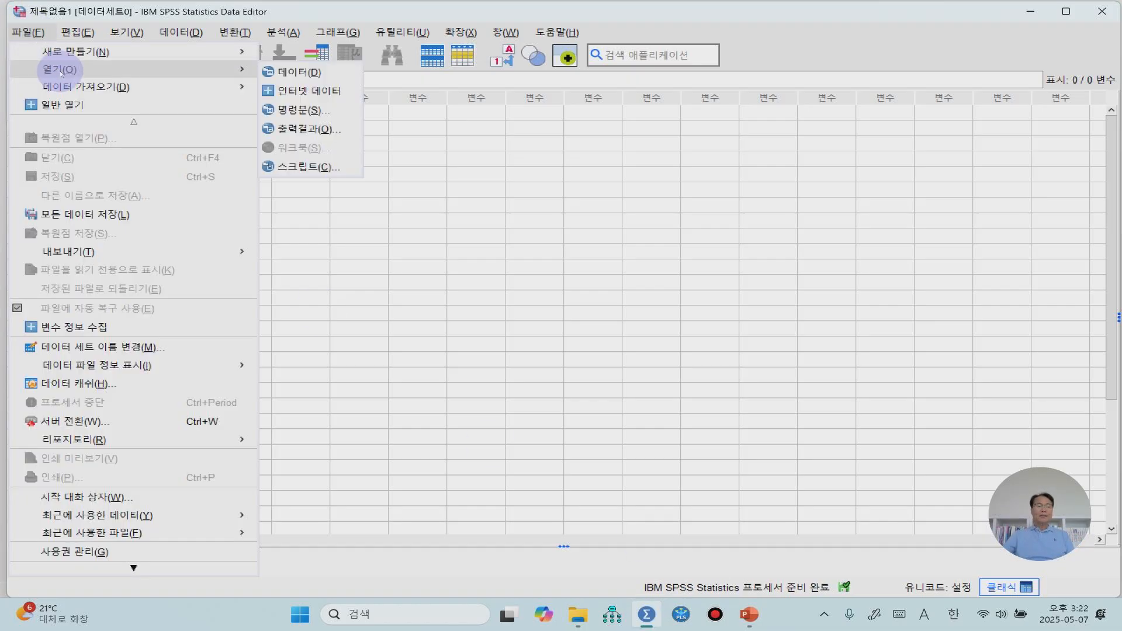
click(290, 72)
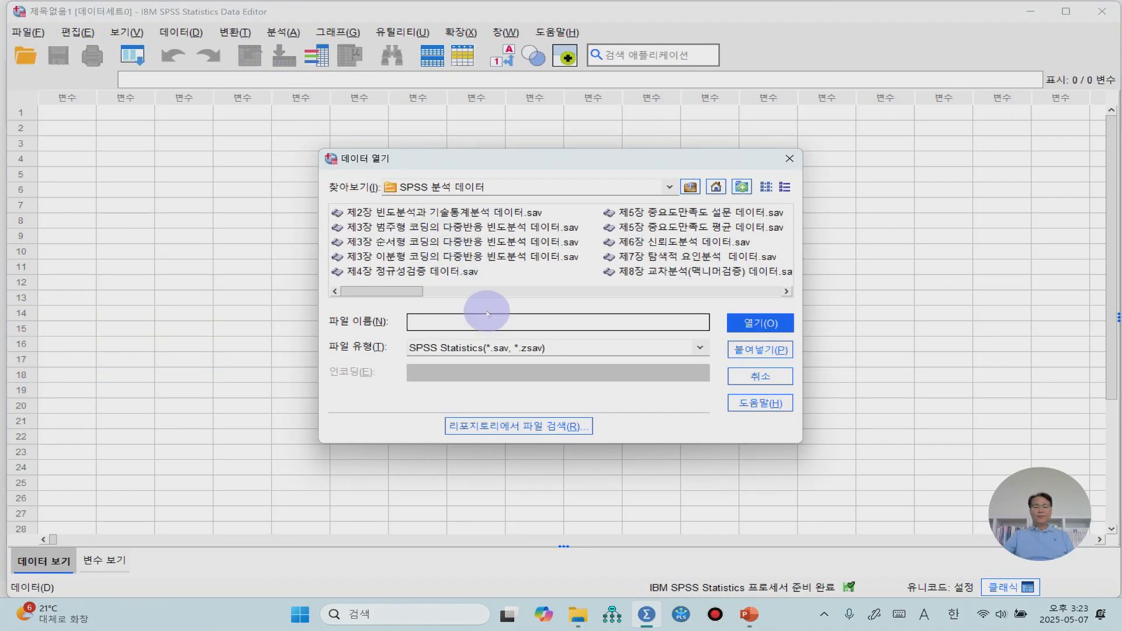
drag(420, 287, 533, 300)
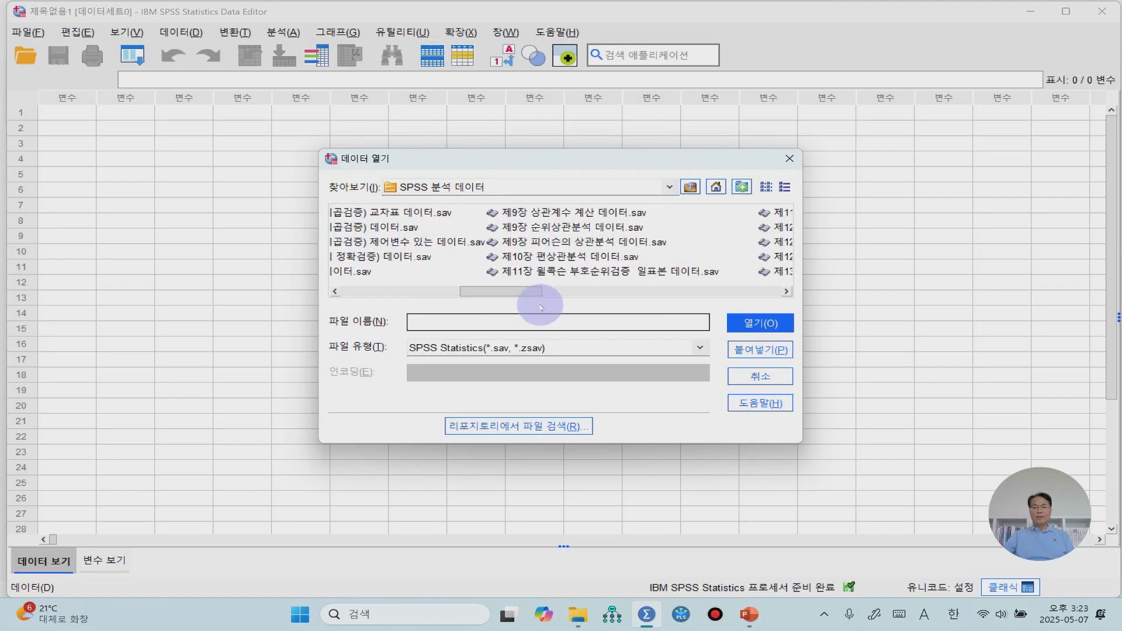
click(562, 272)
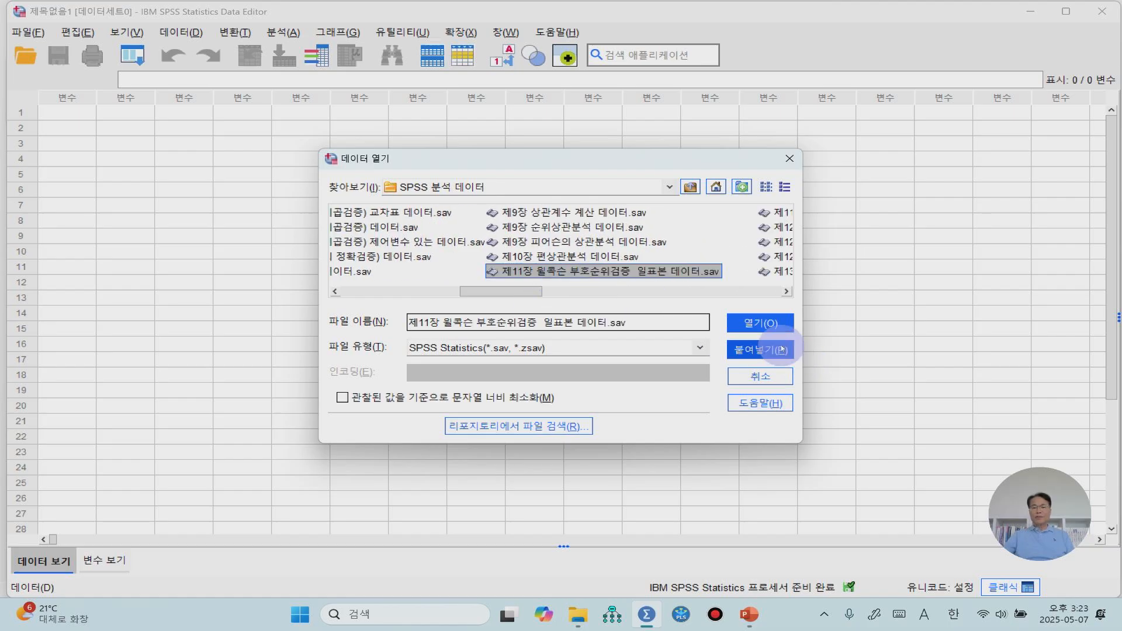
click(761, 321)
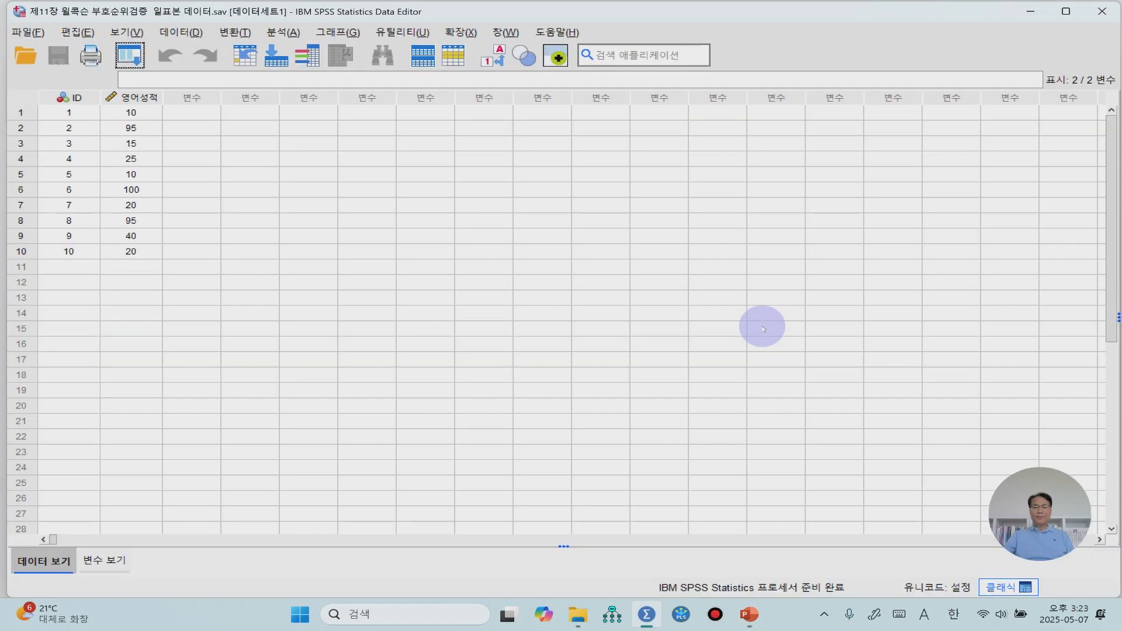
Set up a data exploration (데이터 탐색) with 영어성적 as the dependent variable
click(148, 99)
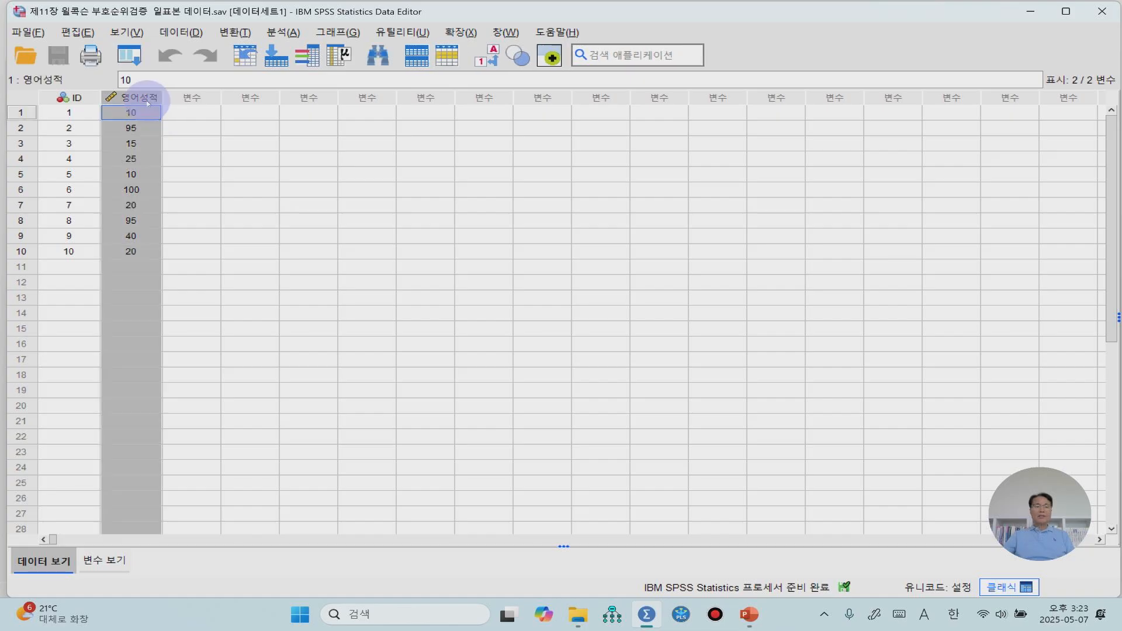
click(240, 144)
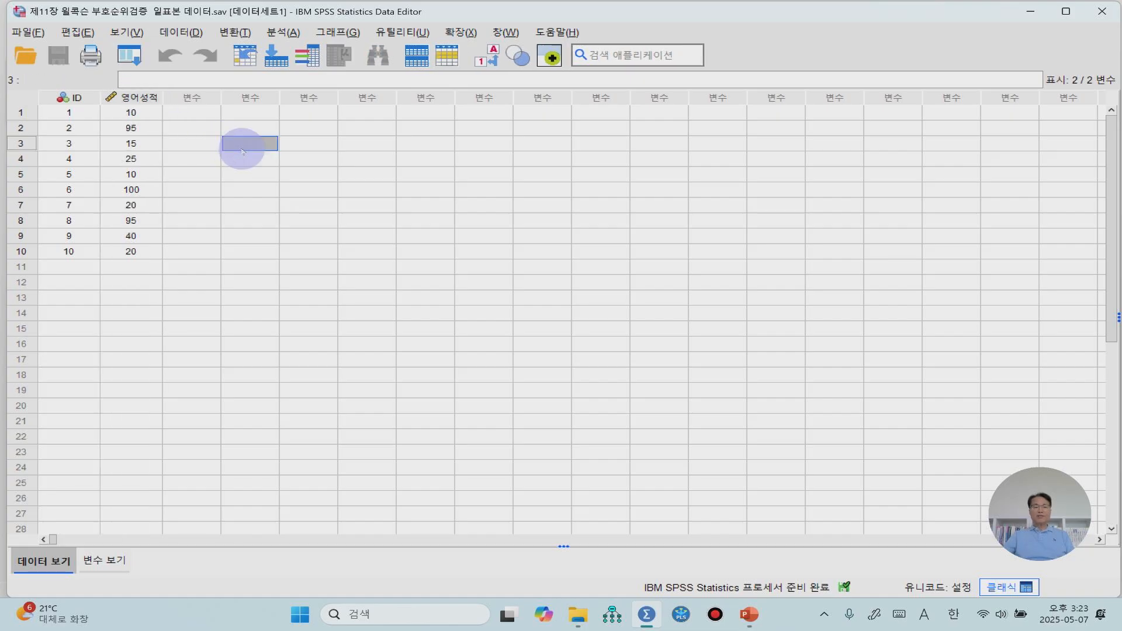
click(284, 34)
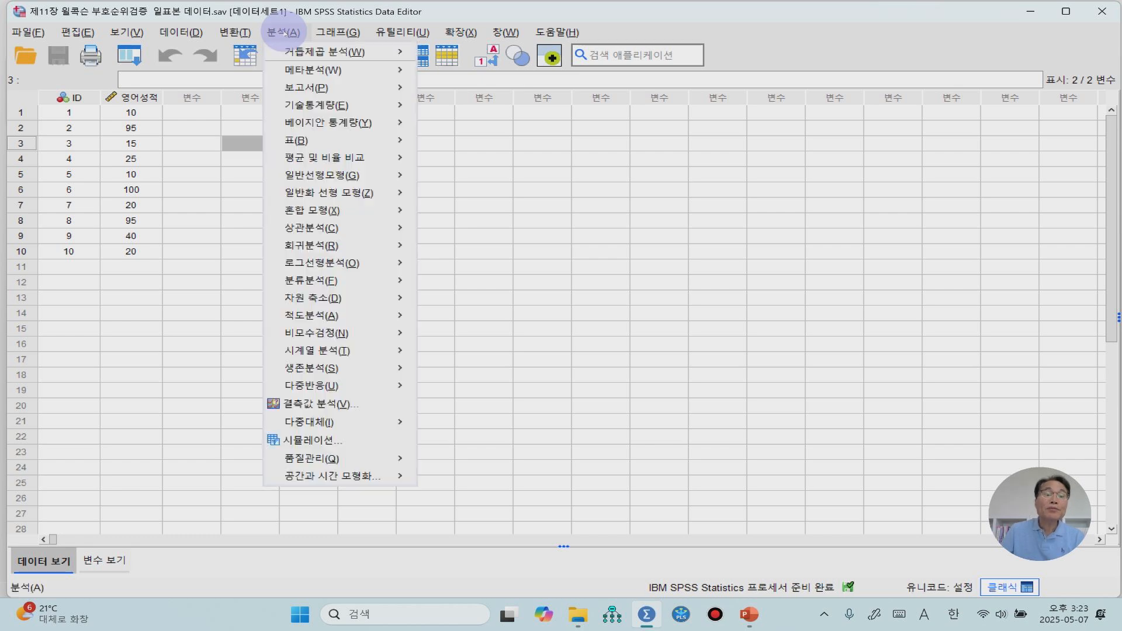
mouse_move(351, 106)
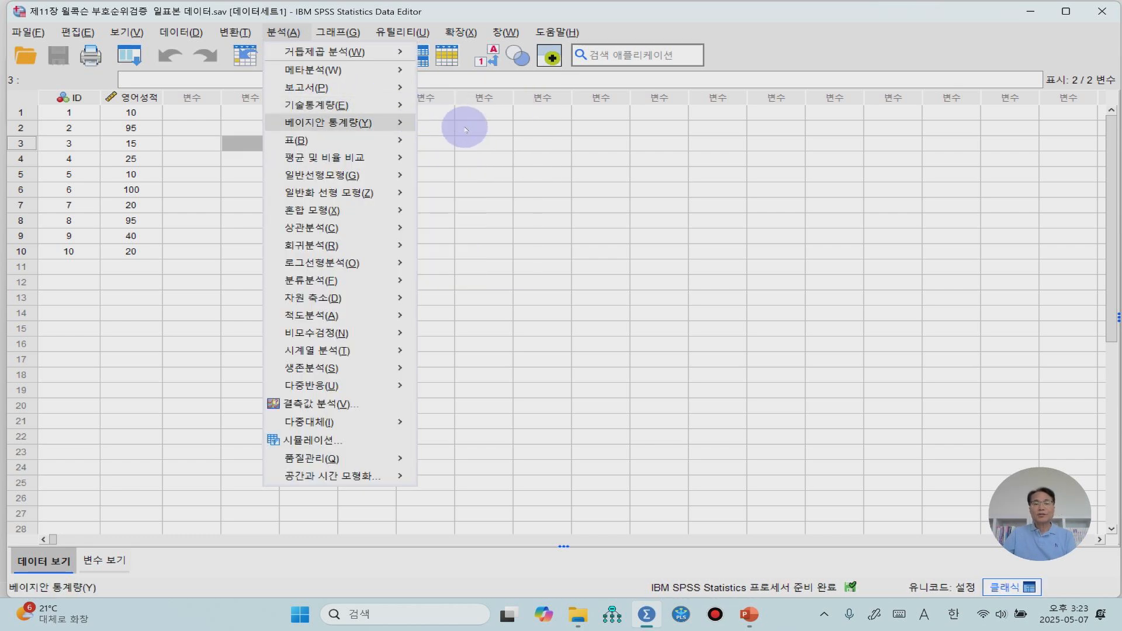
mouse_move(389, 105)
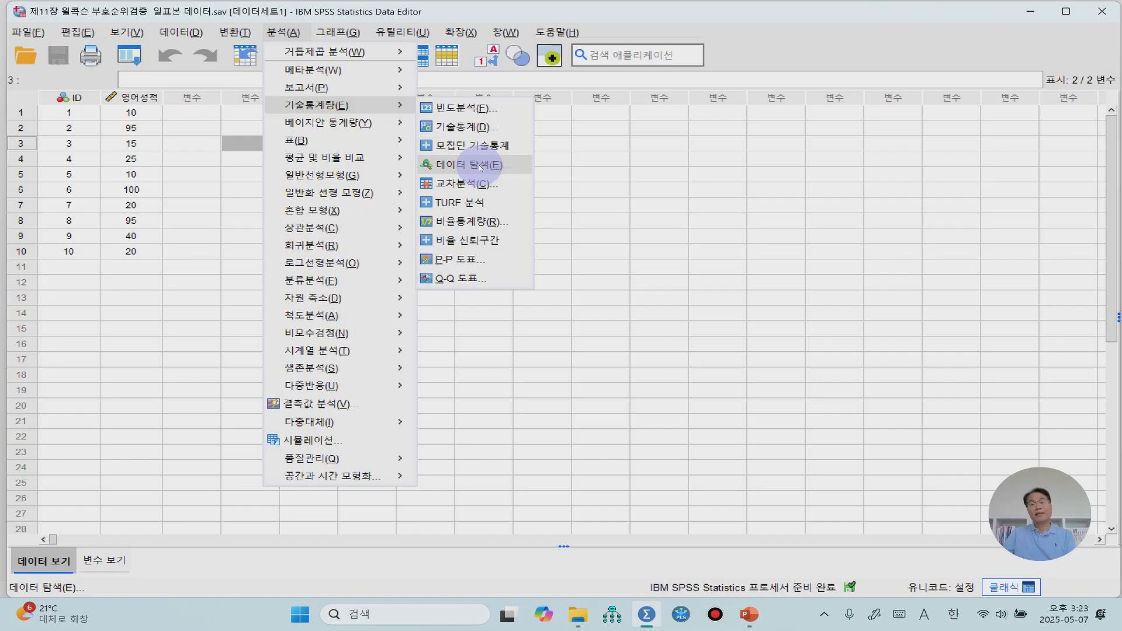
click(481, 166)
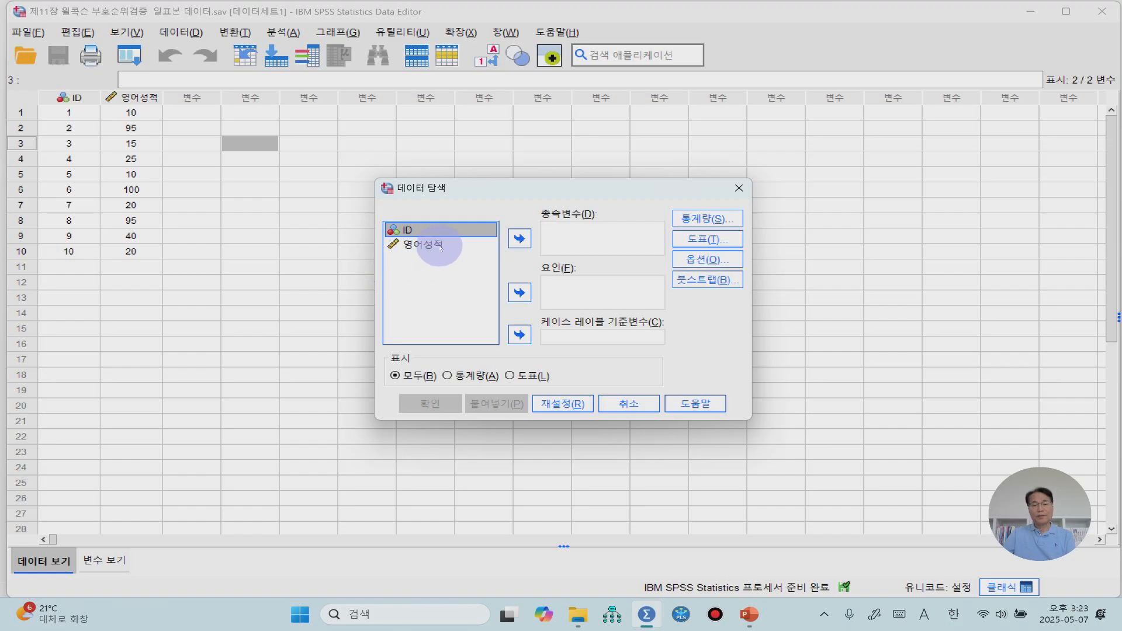
click(433, 245)
click(519, 238)
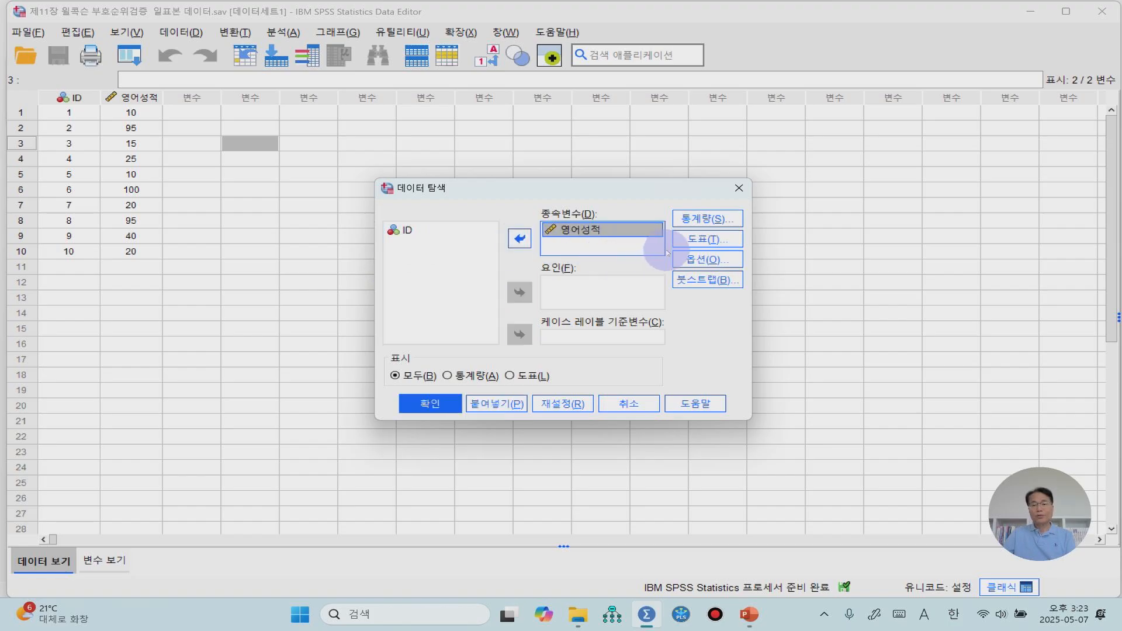
Add a histogram and normality plots with tests (검정과 함께 정규성도표) to the exploration and run it
click(706, 241)
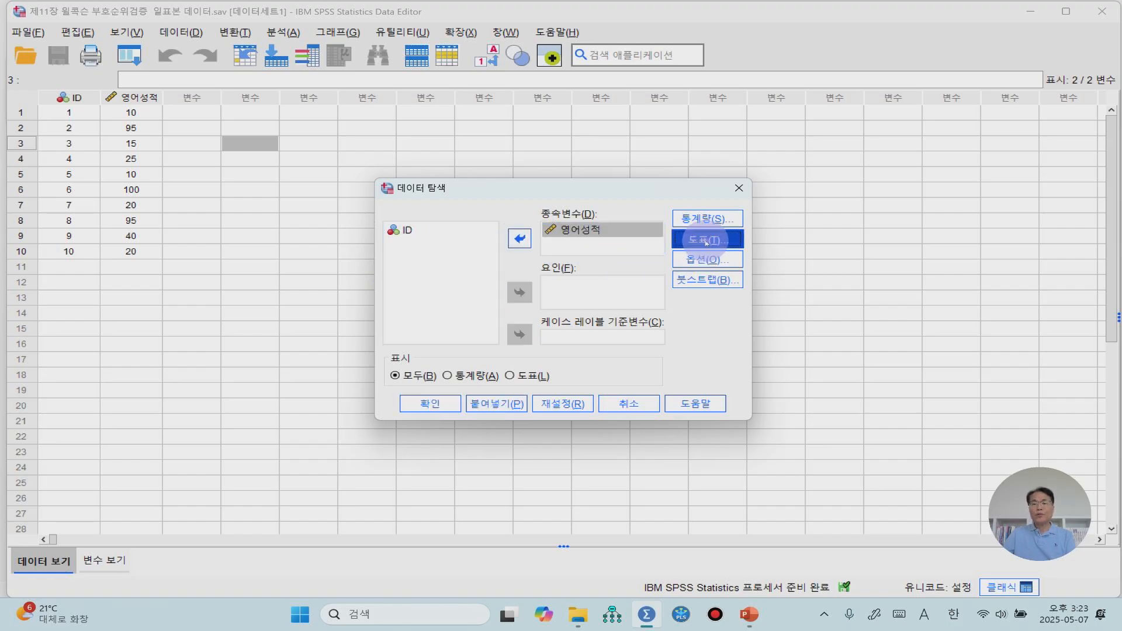
click(605, 243)
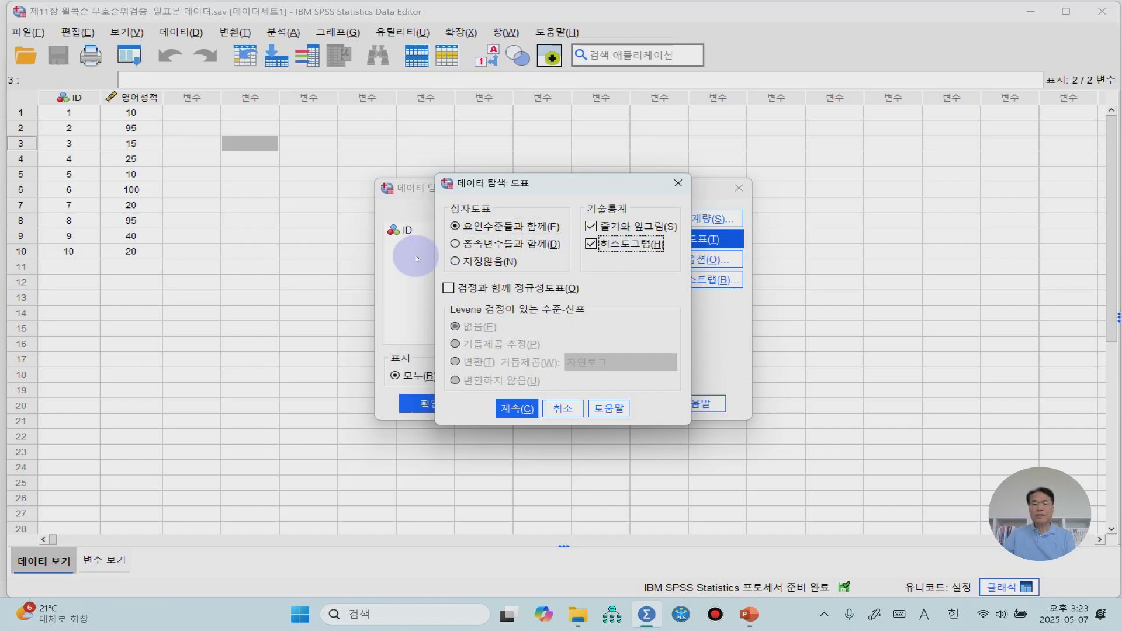
click(454, 288)
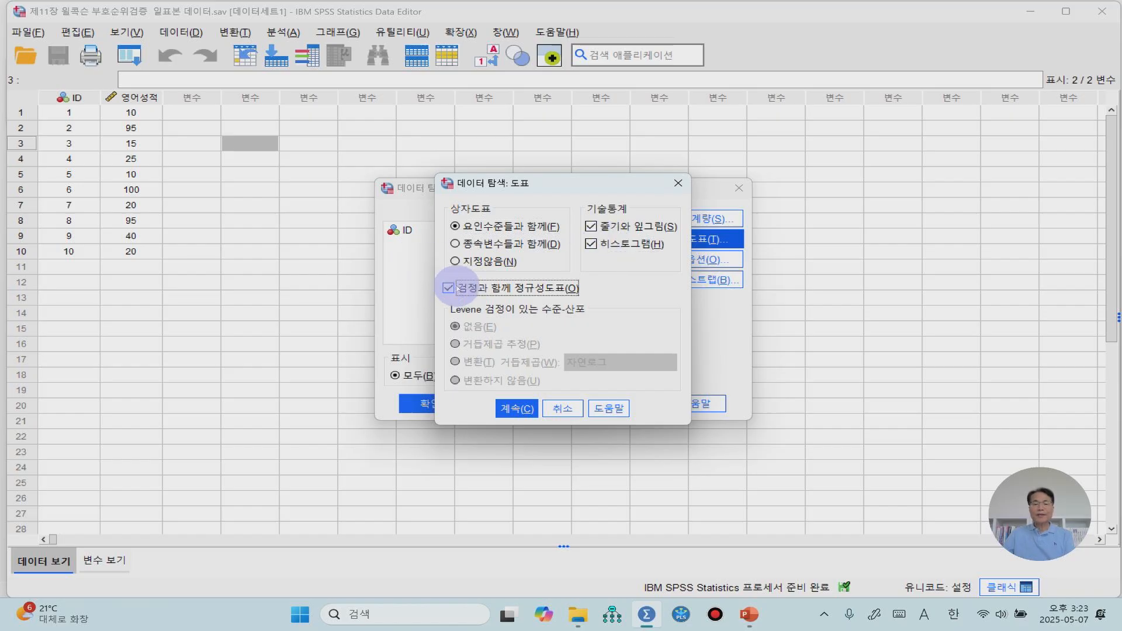
click(518, 410)
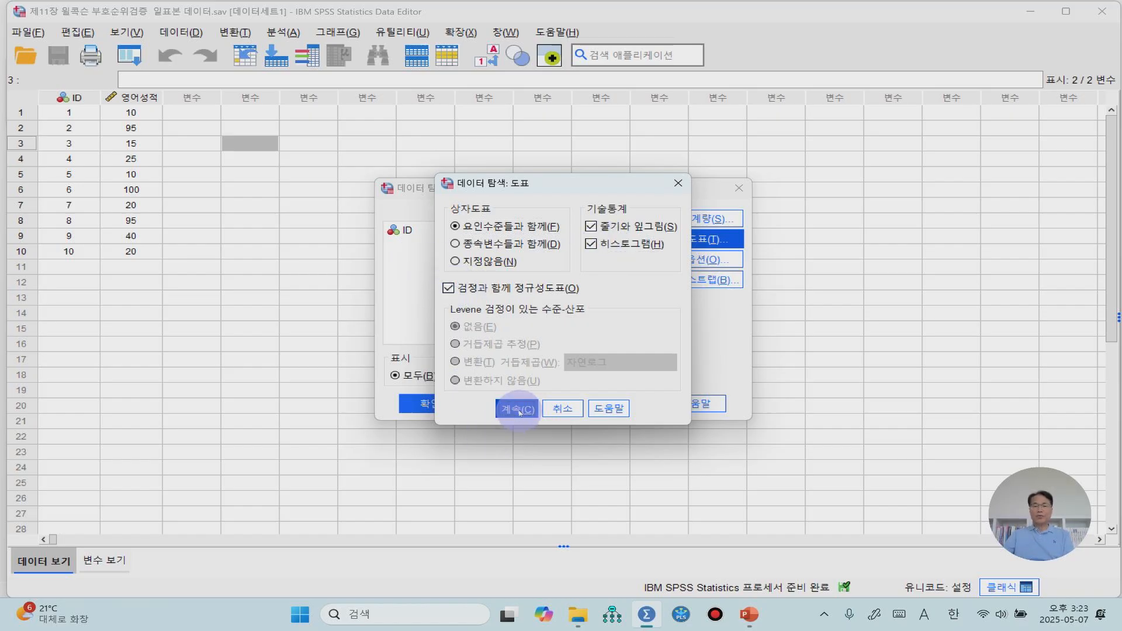
click(430, 407)
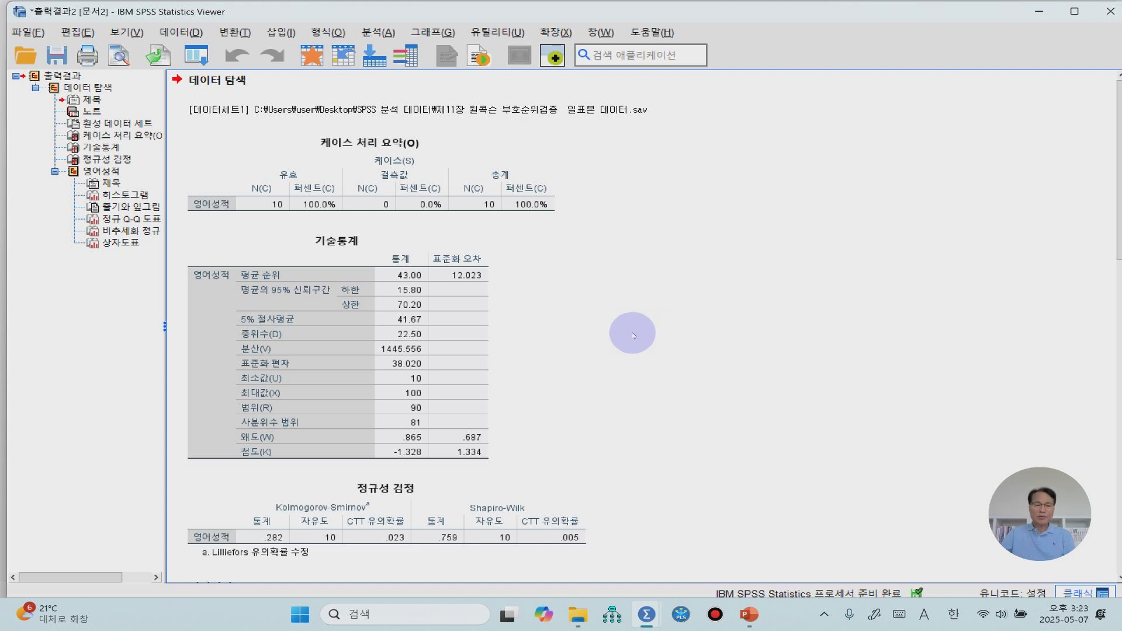
Examine the skewness and kurtosis, normality tests, histogram, stem-and-leaf plot and normal Q-Q plot of 영어성적
scroll(637, 333, down, 3)
click(357, 328)
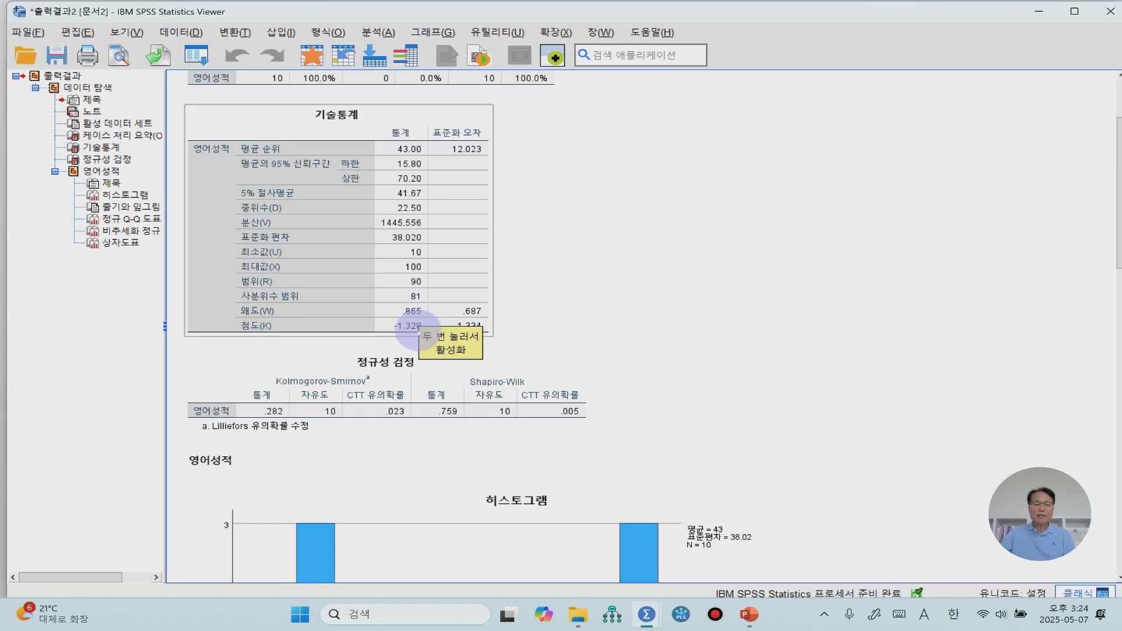
click(636, 300)
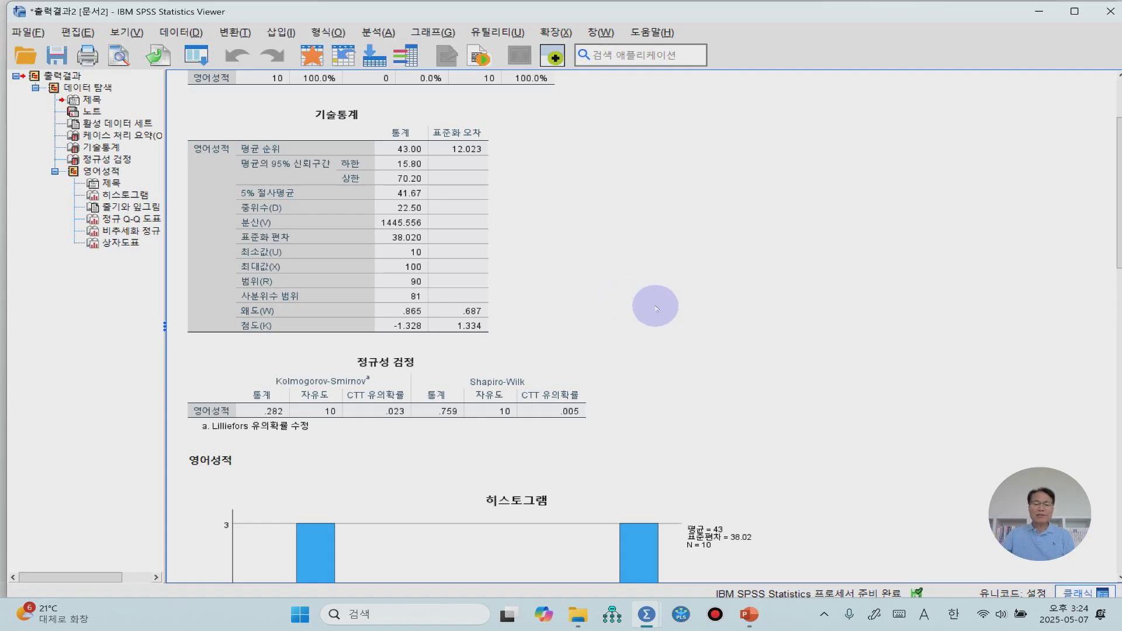
scroll(636, 302, down, 3)
click(403, 237)
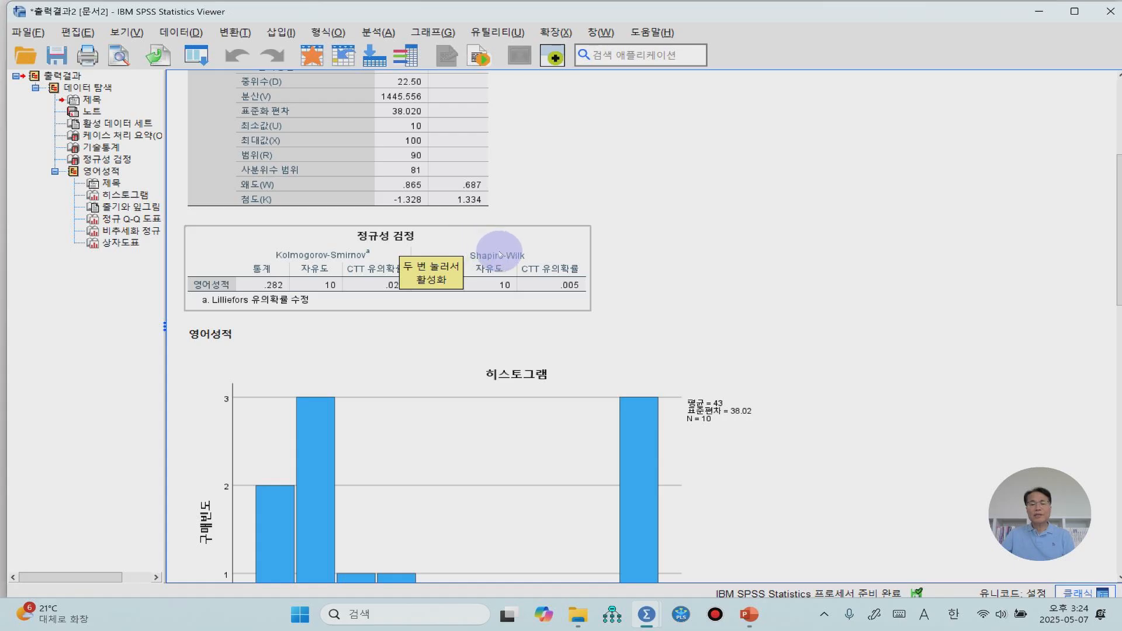
click(637, 249)
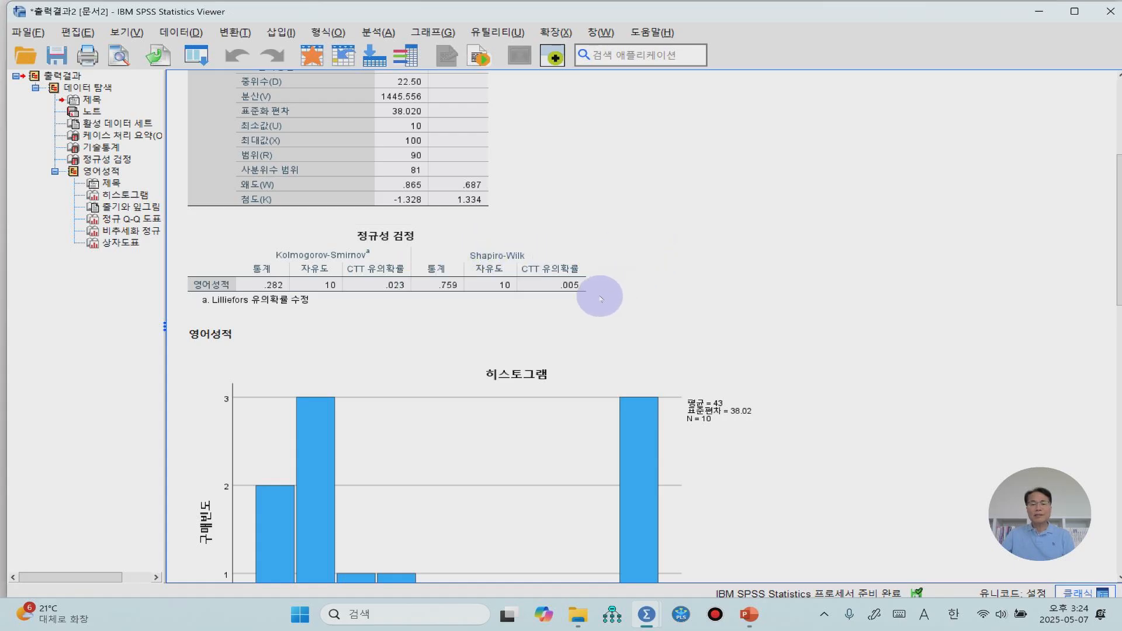
click(561, 292)
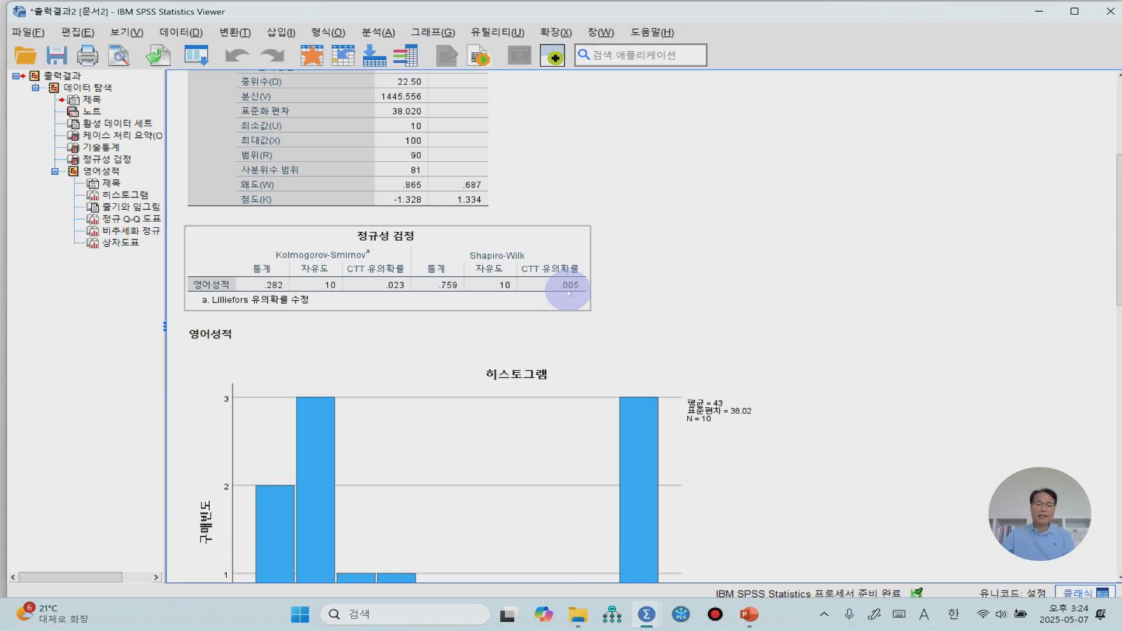
scroll(666, 291, down, 3)
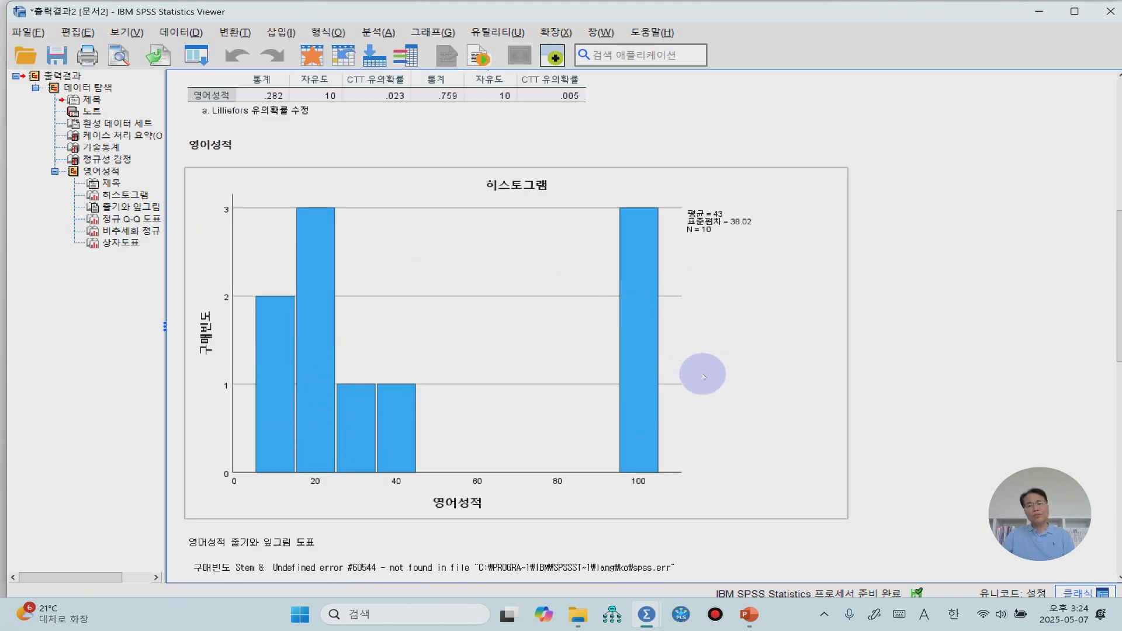
scroll(703, 377, down, 5)
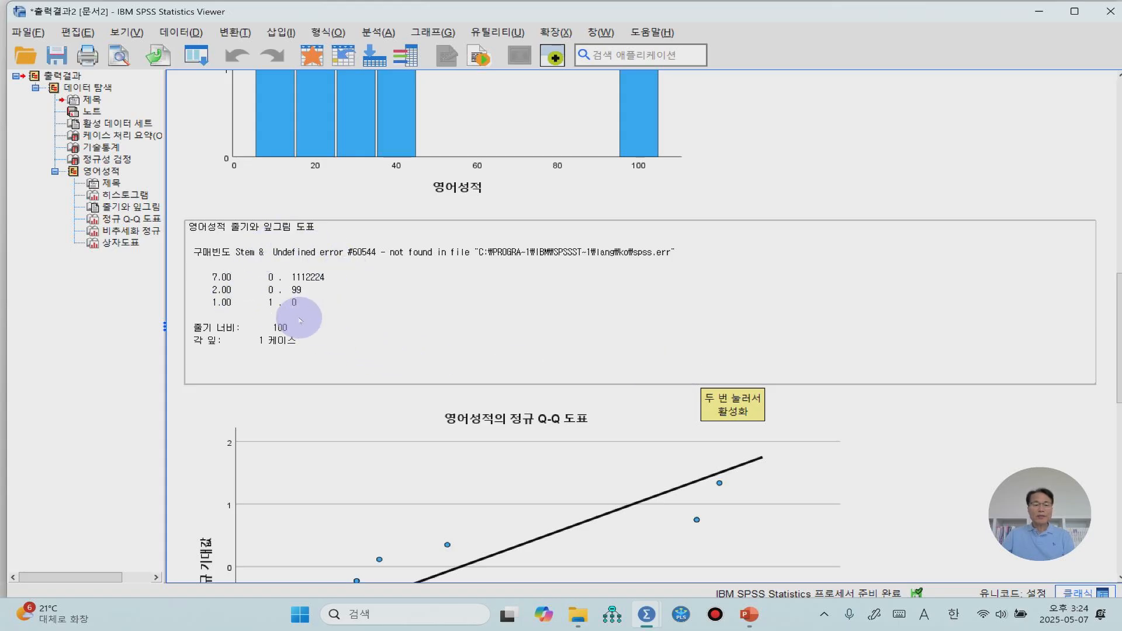
scroll(299, 320, down, 3)
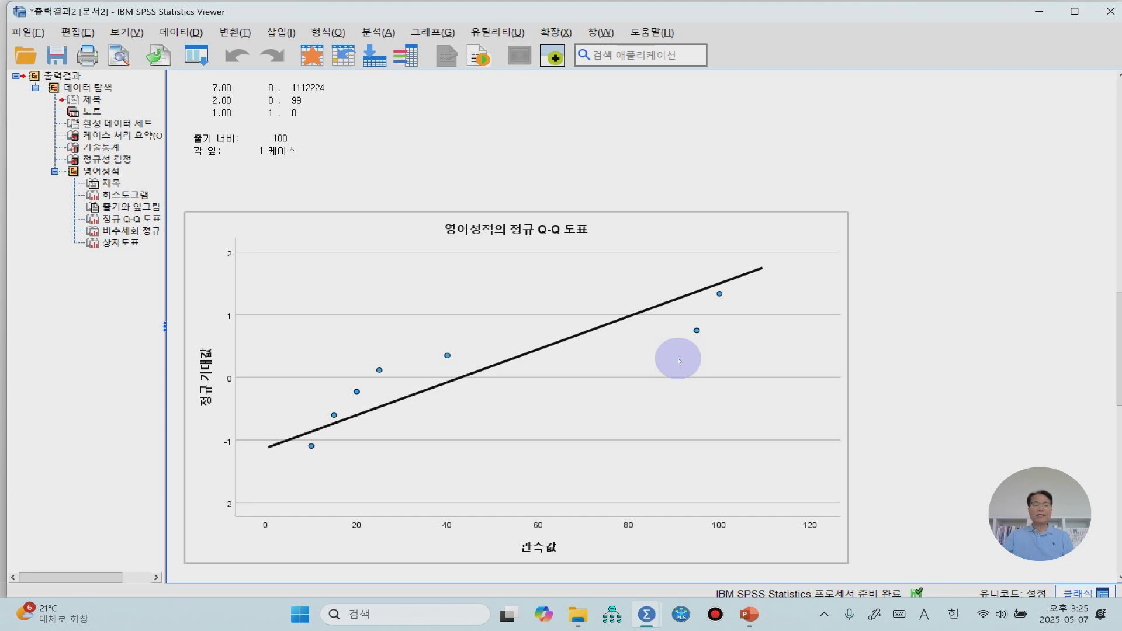
Set up a one-sample nonparametric test (일표본 비모수 검정) using custom field assignments with only 영어성적 as the test field
click(379, 32)
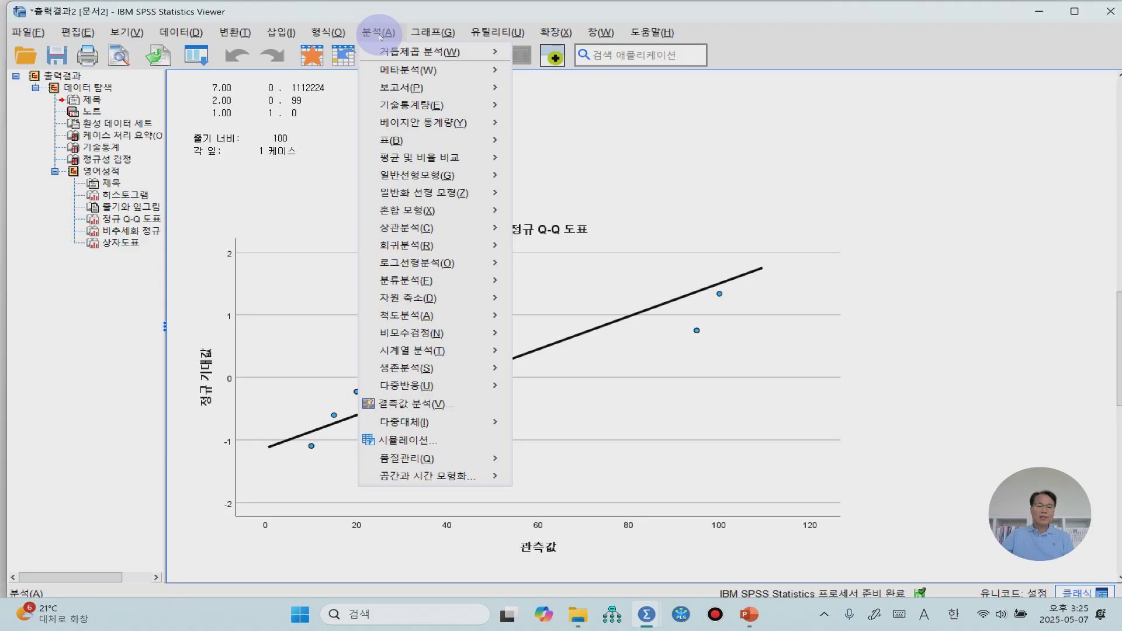
mouse_move(453, 331)
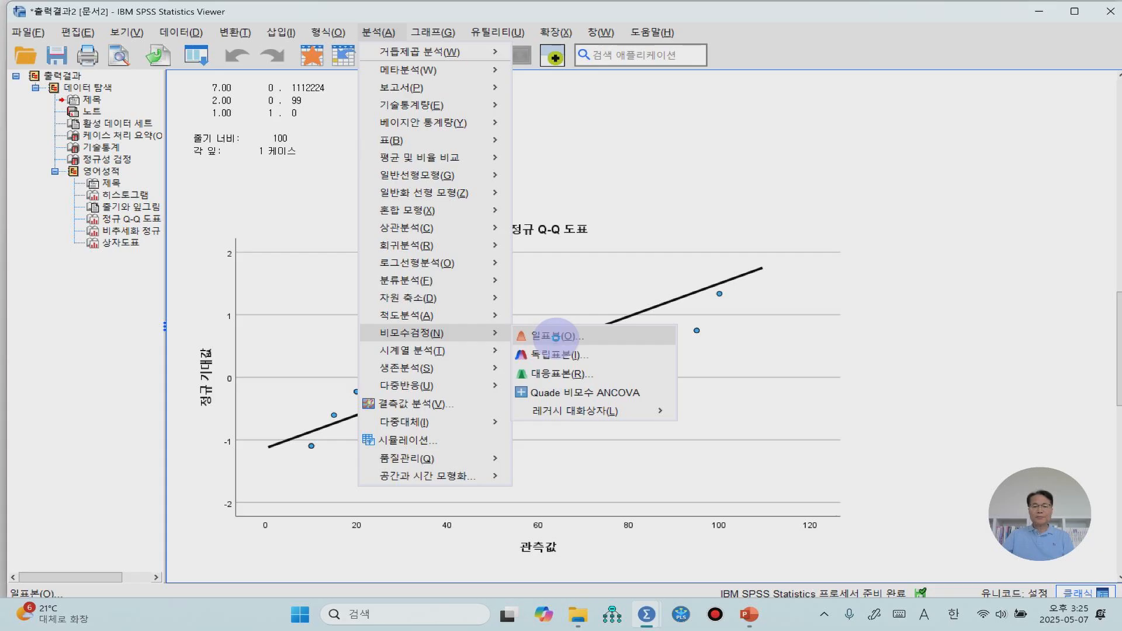
click(556, 337)
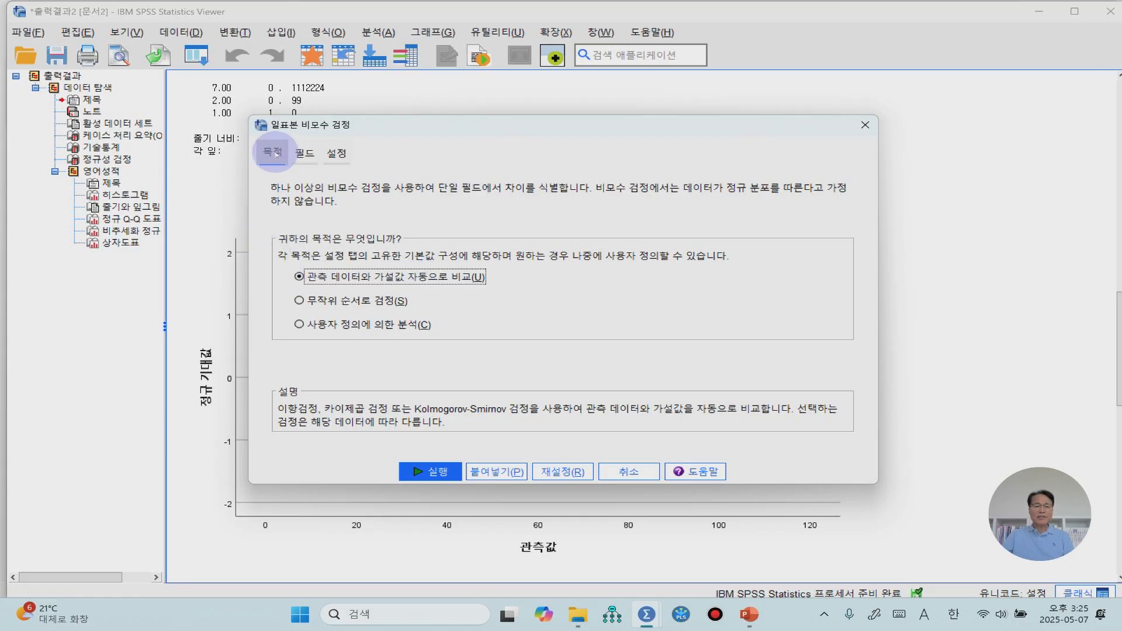
click(307, 154)
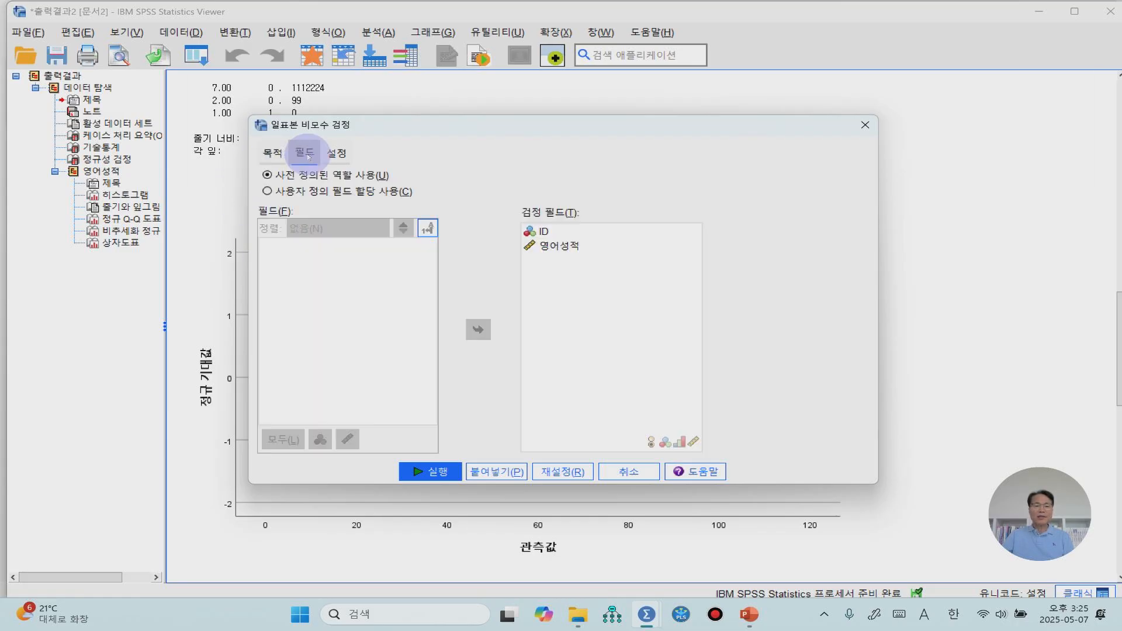
click(266, 191)
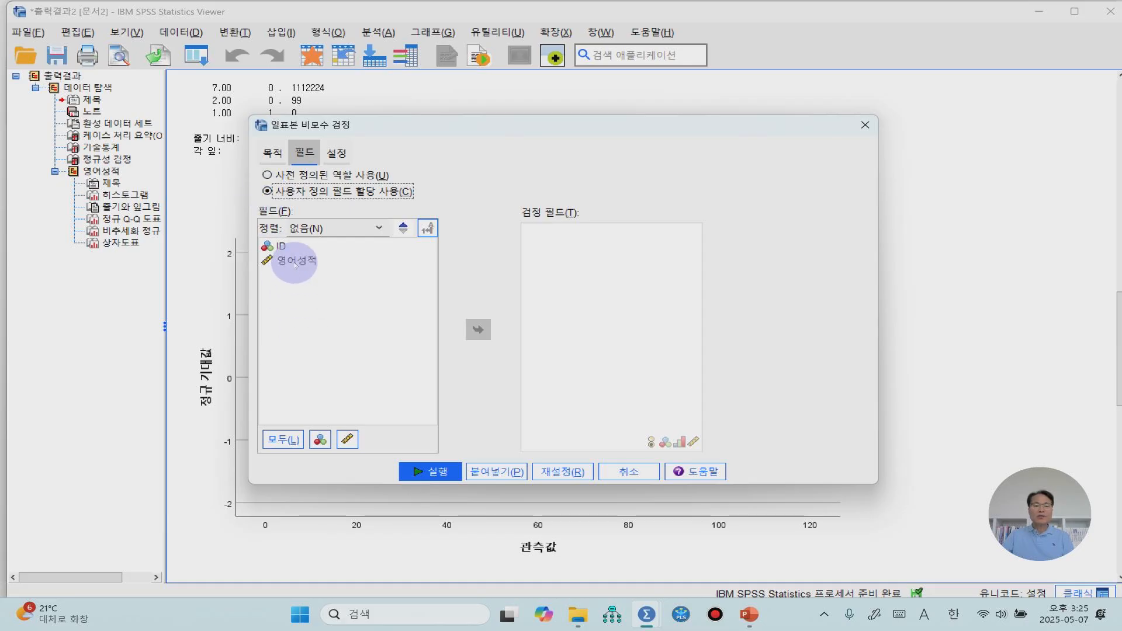
click(296, 262)
click(474, 328)
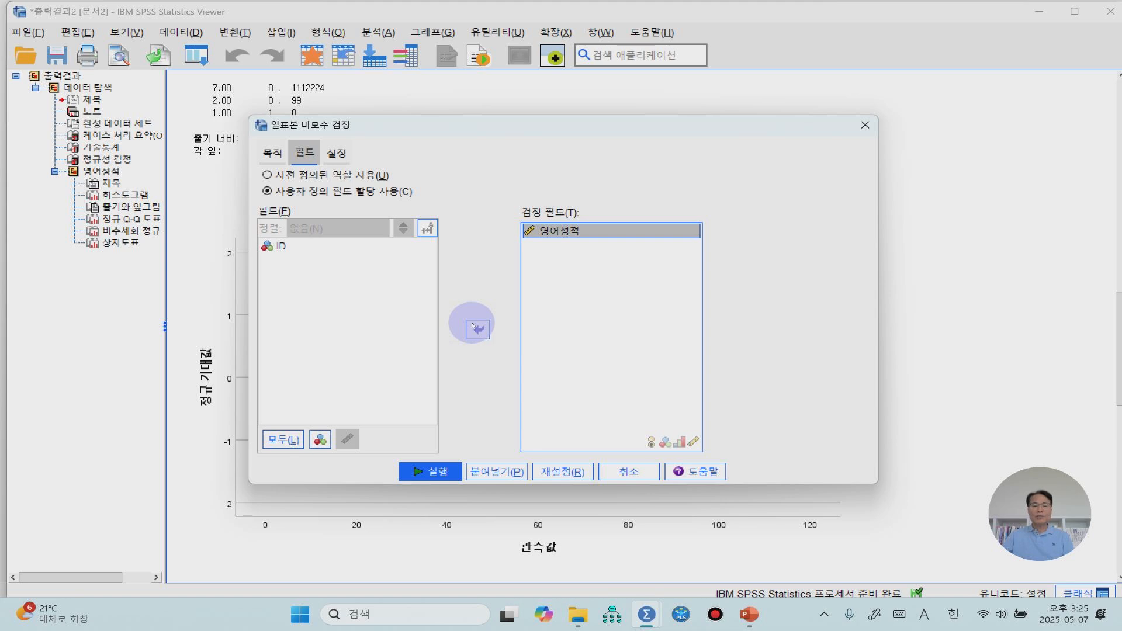
Select custom tests (사용자 정의에 의한 검정) with only the Wilcoxon signed-rank comparison (Wilcoxon 부호 순위 검정) enabled, and try to run it
click(339, 155)
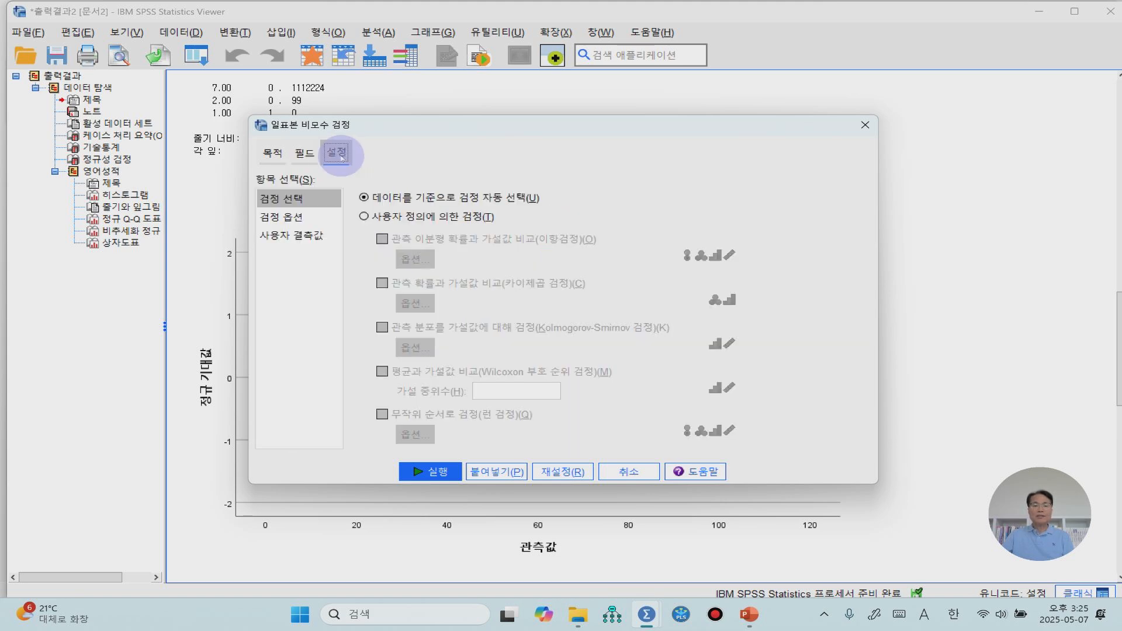
click(363, 218)
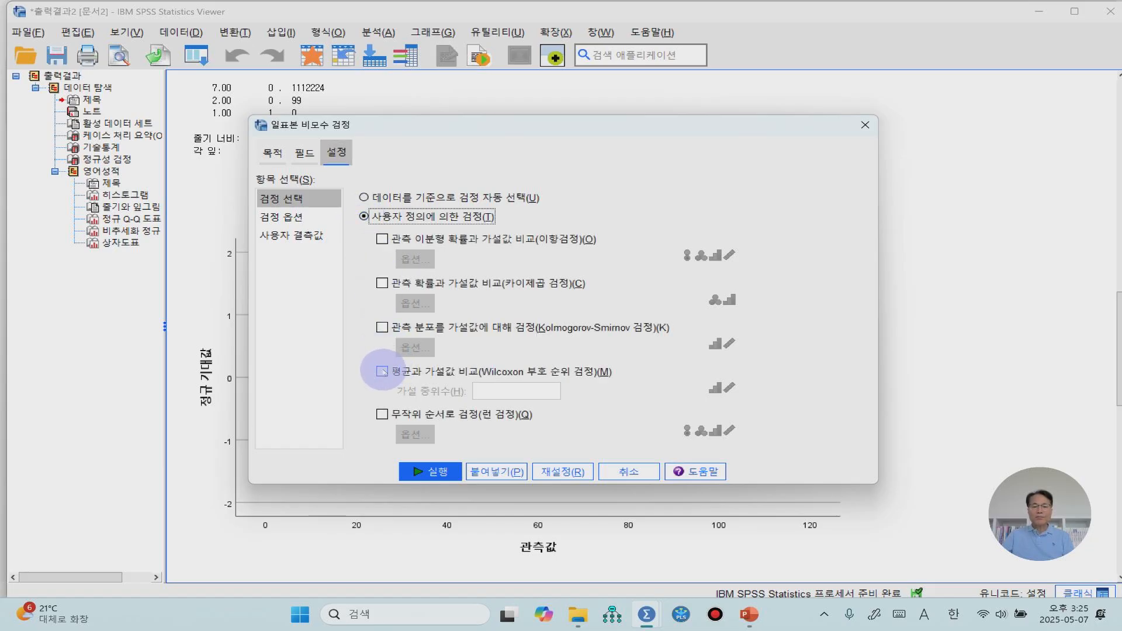
click(382, 372)
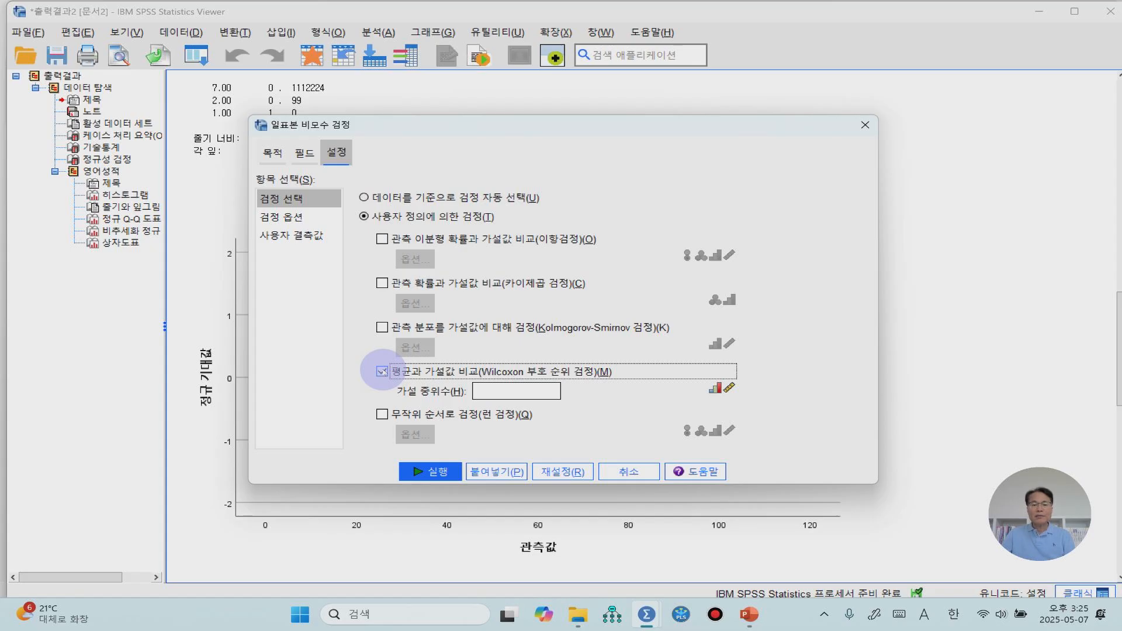
click(429, 469)
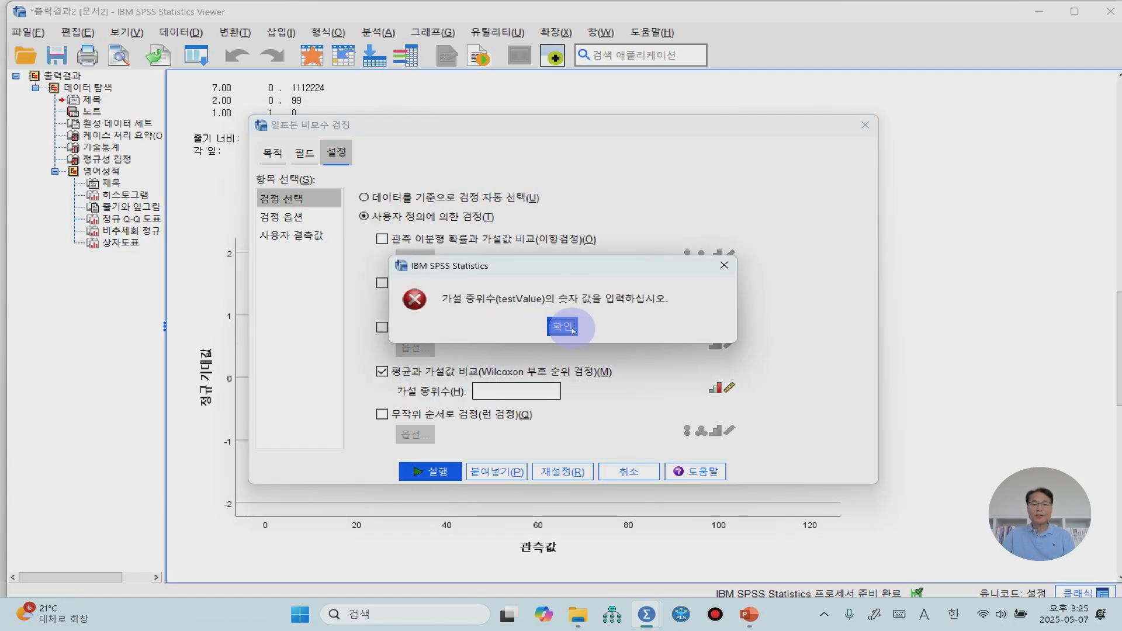
click(572, 331)
Set the hypothesized median (가설 중위수) to 55 and run the one-sample Wilcoxon signed-rank test
click(511, 397)
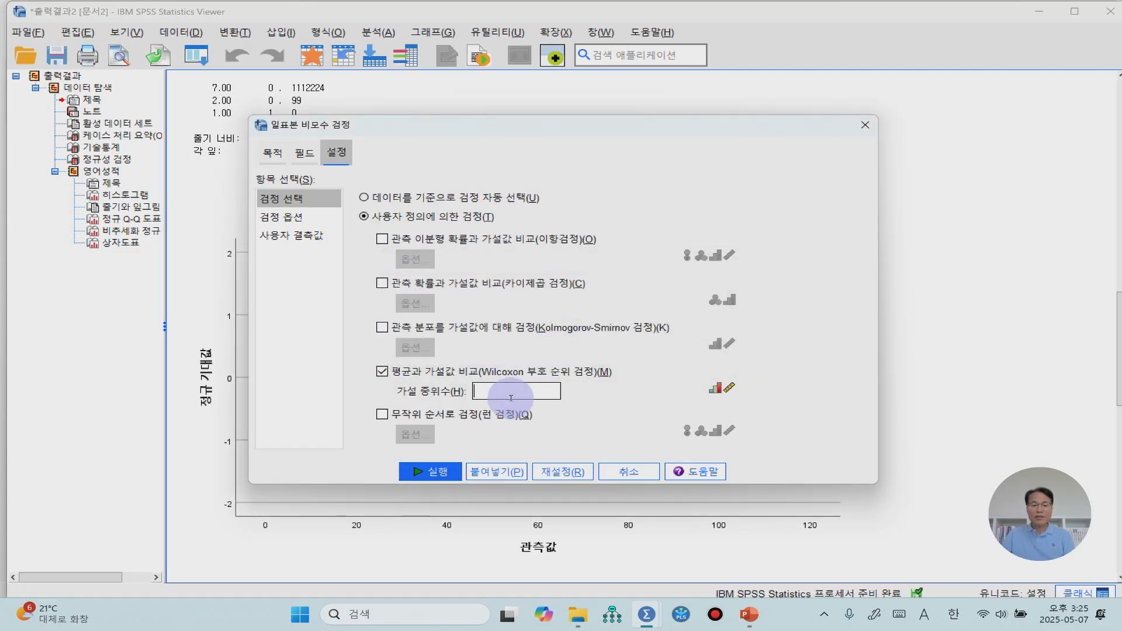
text(55)
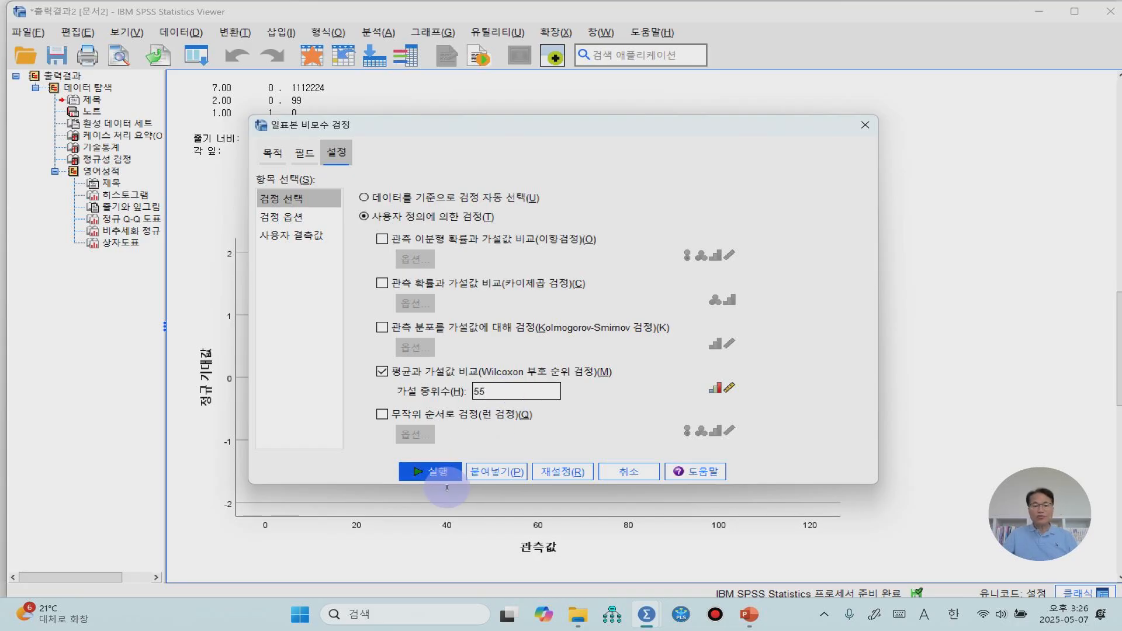
click(426, 475)
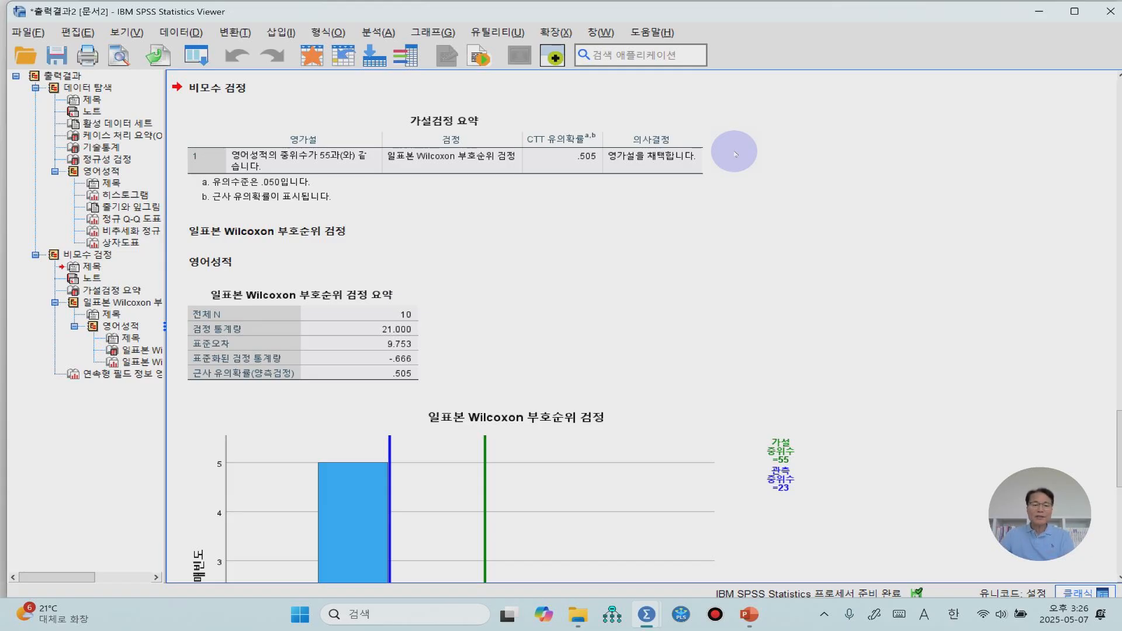
Examine the one-sample Wilcoxon test summary, its histogram with the hypothesized and observed medians, and the continuous field information of 영어성적
click(417, 333)
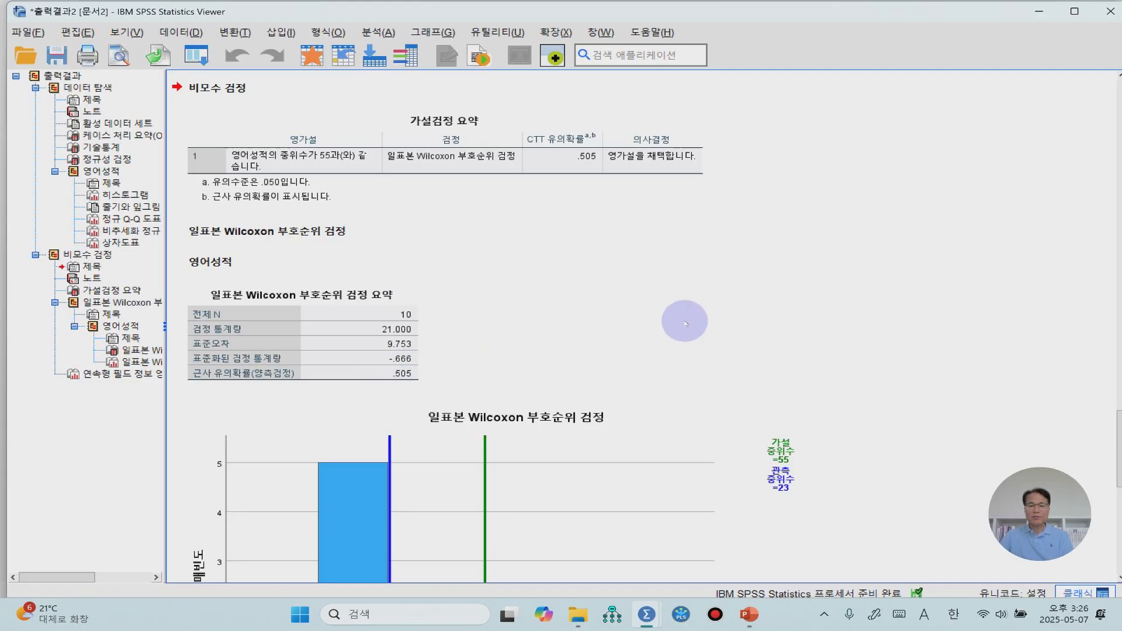
scroll(682, 318, down, 3)
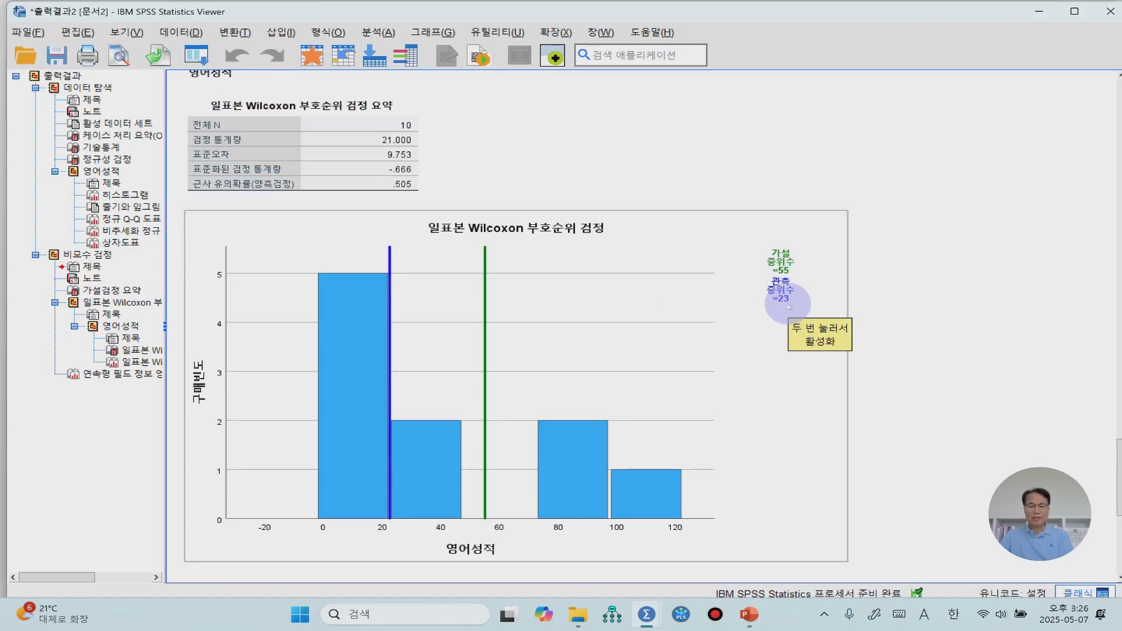
scroll(789, 306, down, 3)
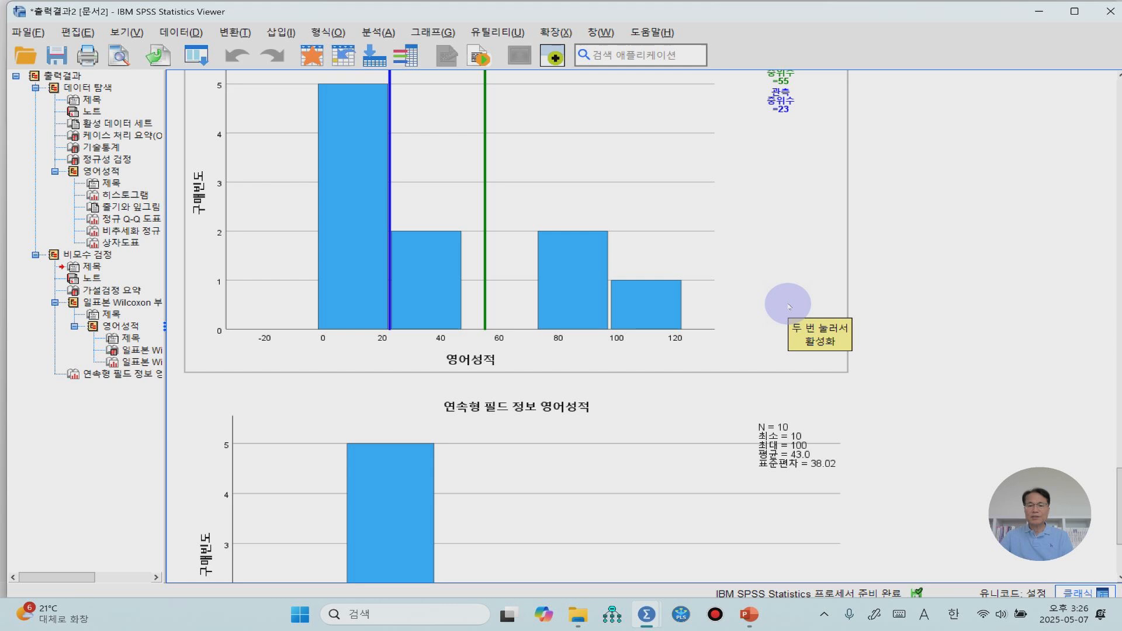
scroll(789, 307, up, 4)
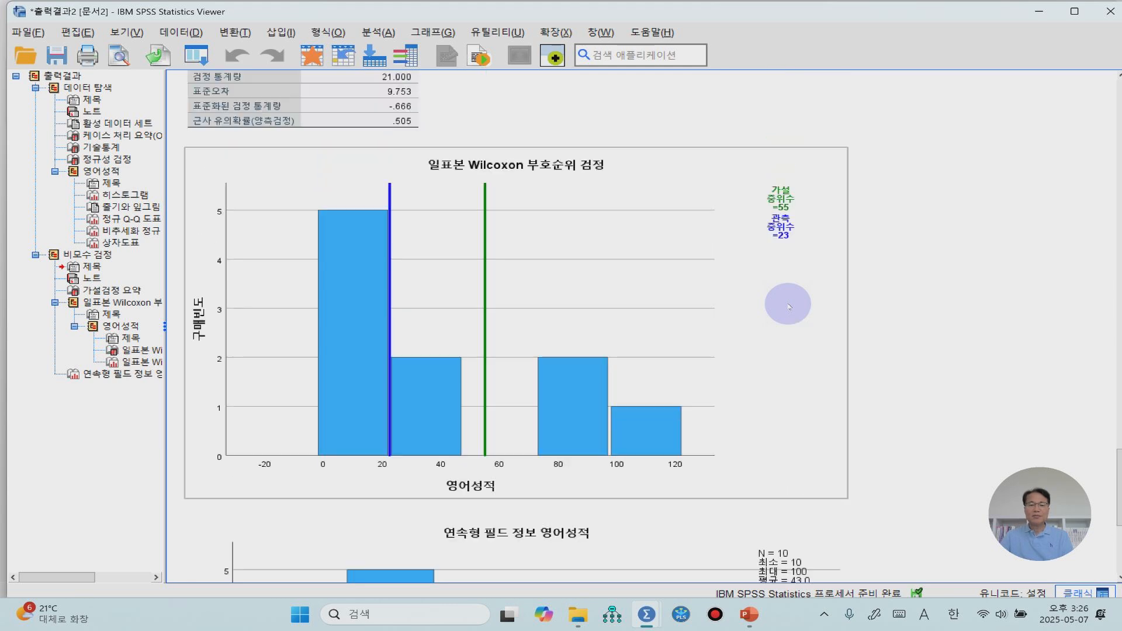